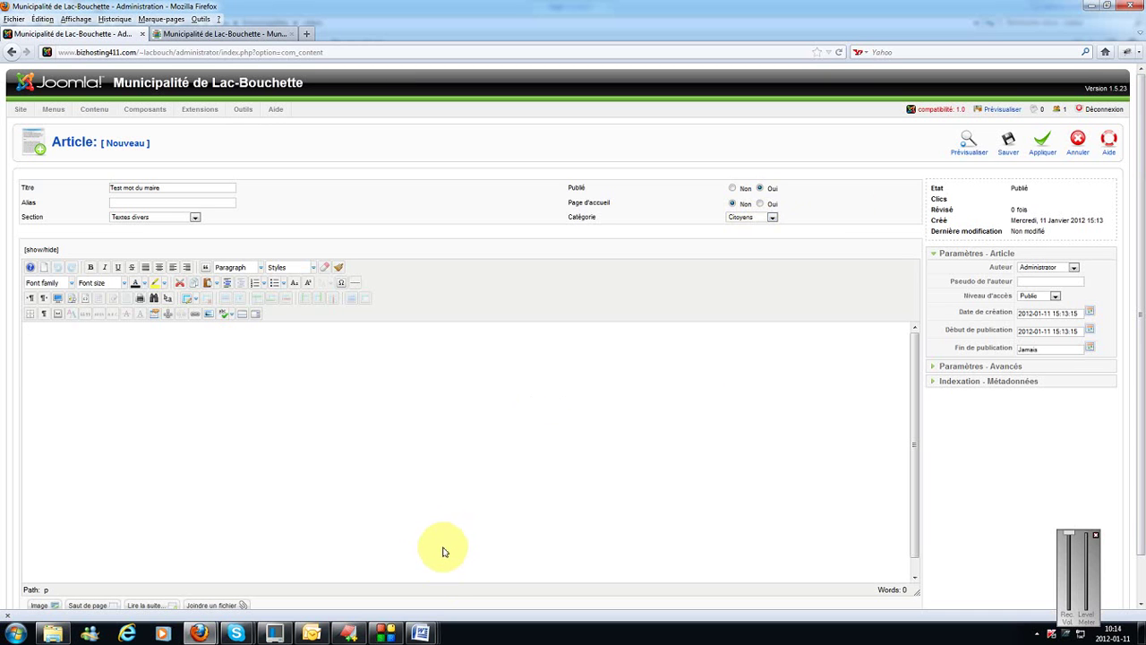
Copy the mayor's letter text from the Word document "site web mot du maire.doc" and paste it into the new article's body in Firefox
mouse_move(431, 635)
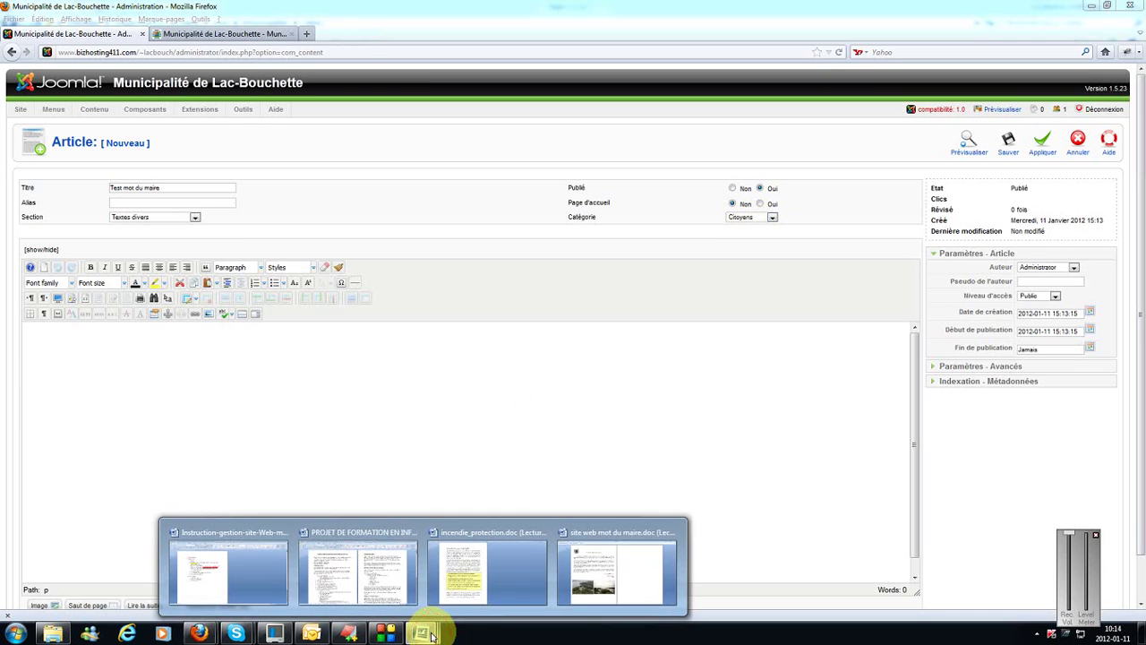
left_click(636, 562)
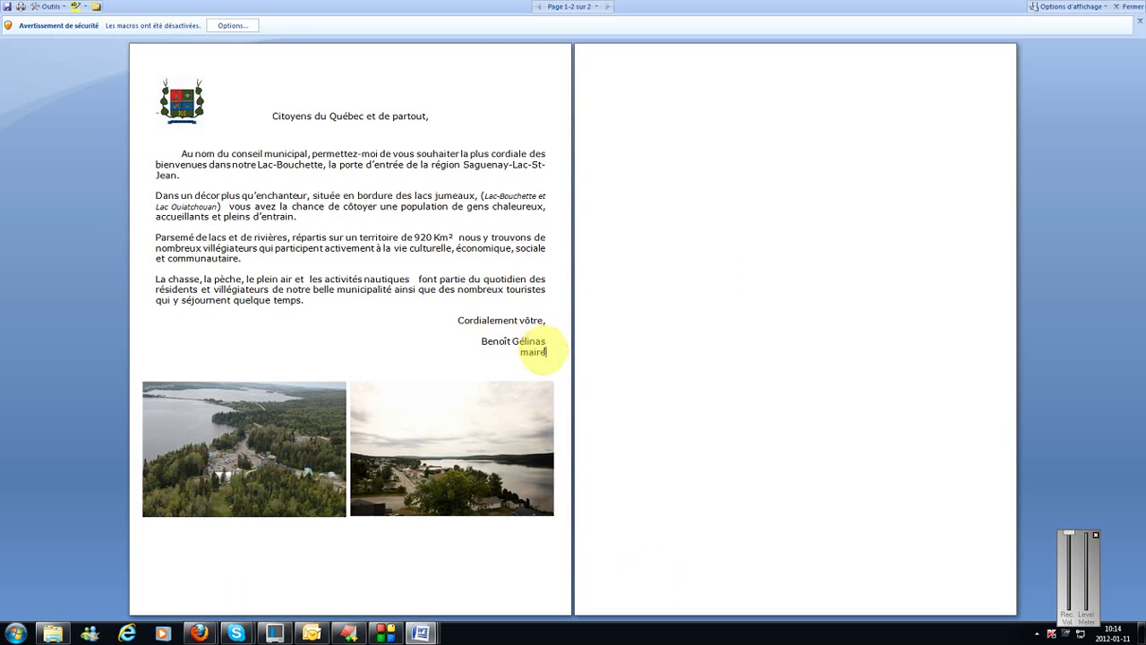
mouse_move(546, 352)
left_mouse_down()
mouse_move(526, 283)
mouse_move(426, 209)
mouse_move(269, 154)
mouse_move(185, 163)
mouse_move(272, 117)
left_mouse_up()
key("ctrl+c")
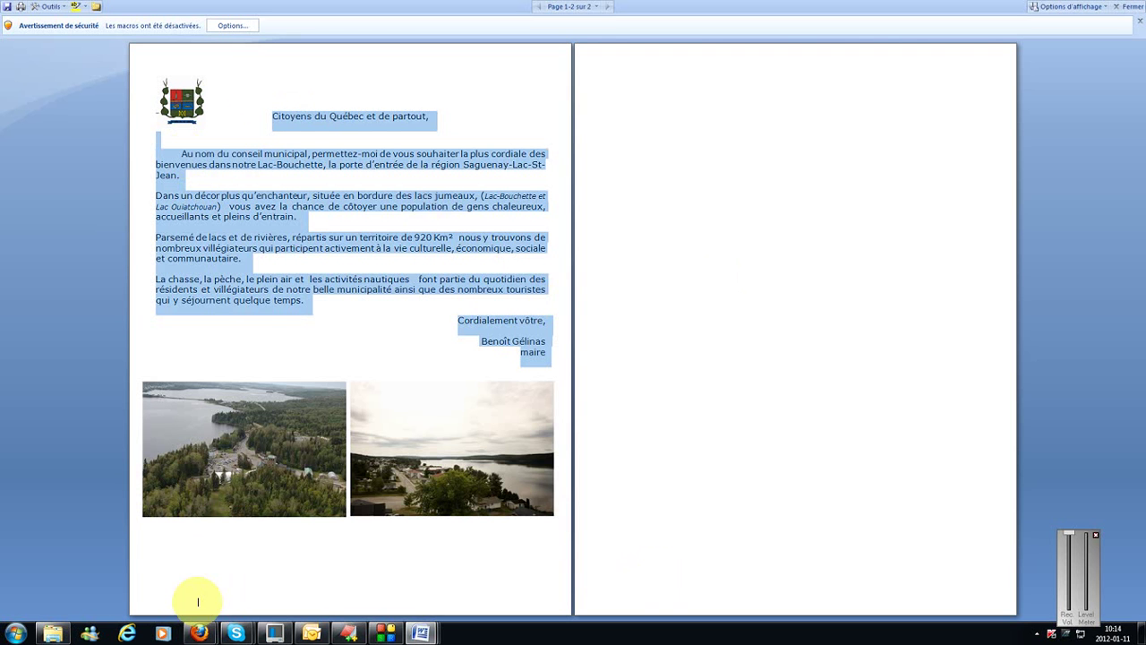
left_click(212, 631)
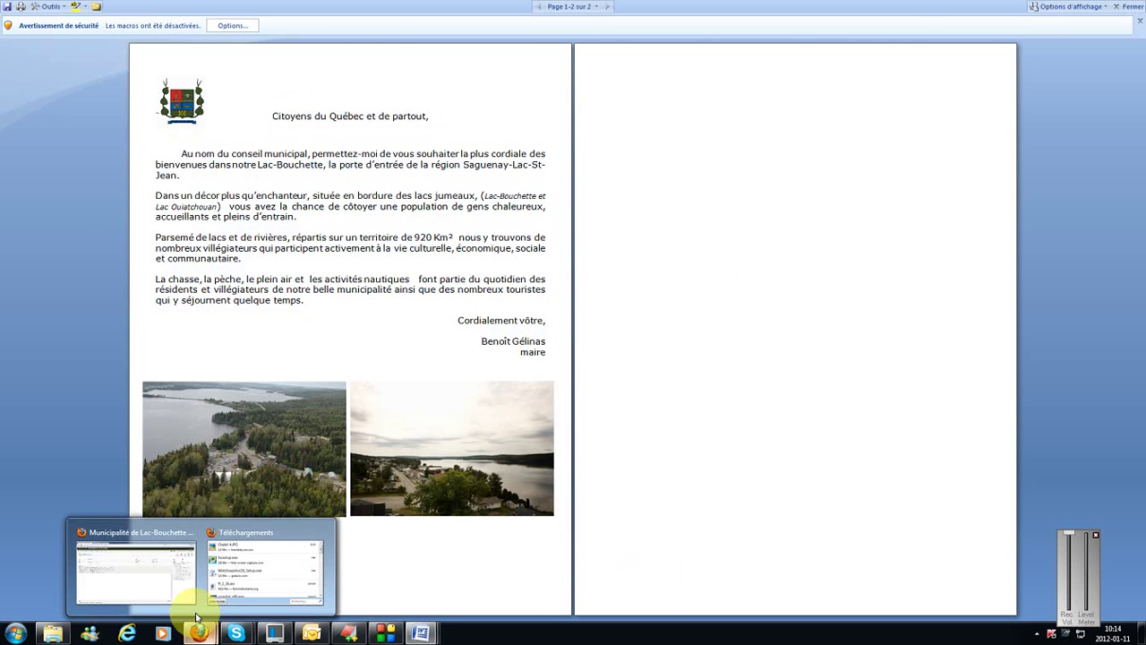
left_click(153, 579)
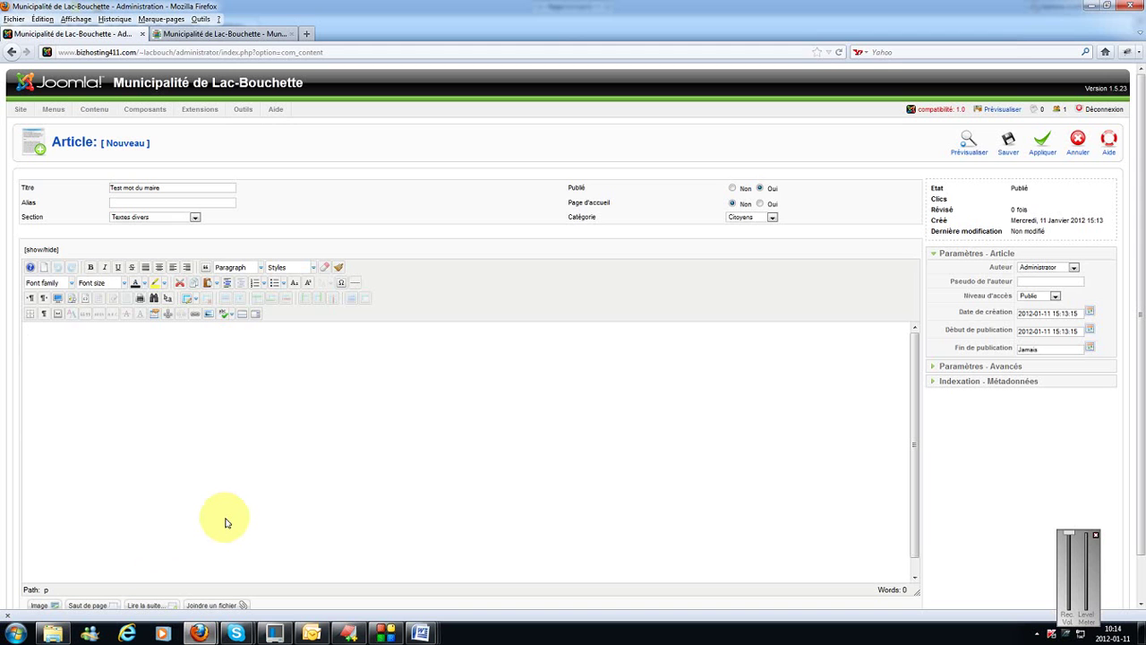
key("ctrl+v")
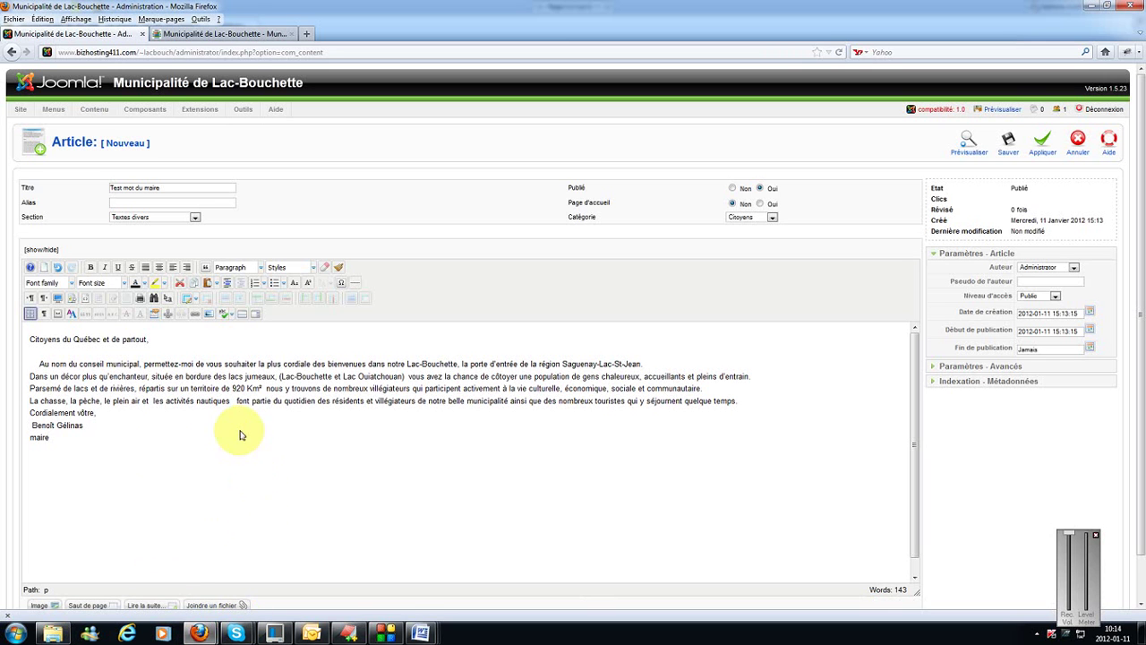
Compare the pasted article text with the original letter layout in Word, and return to the article in Firefox
mouse_move(435, 634)
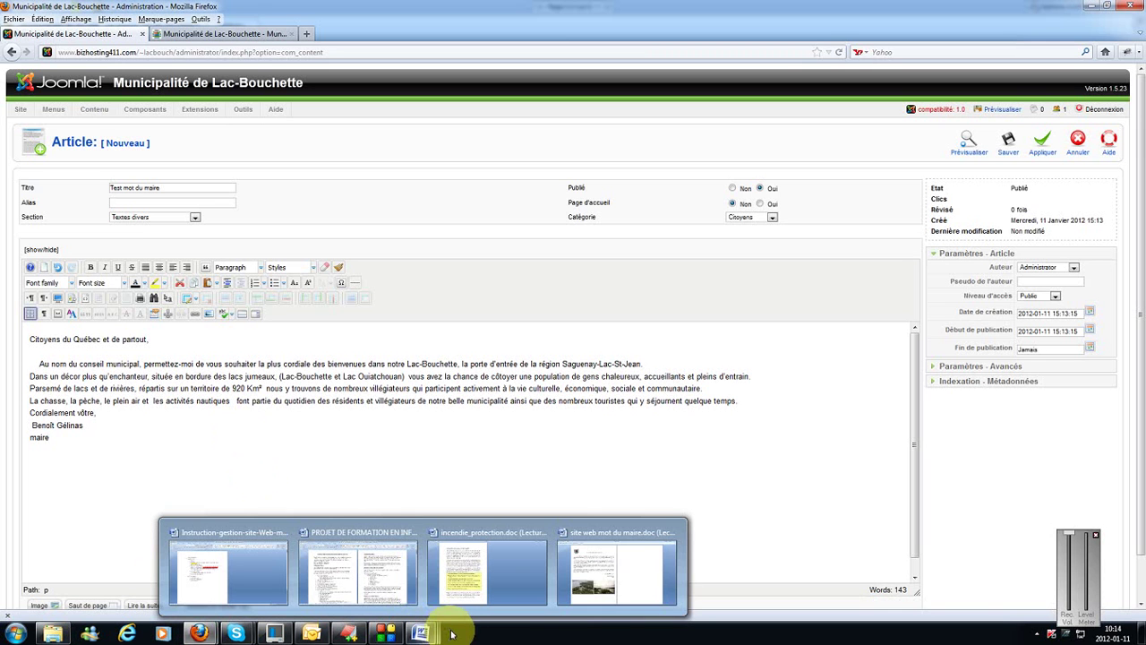
left_click(627, 566)
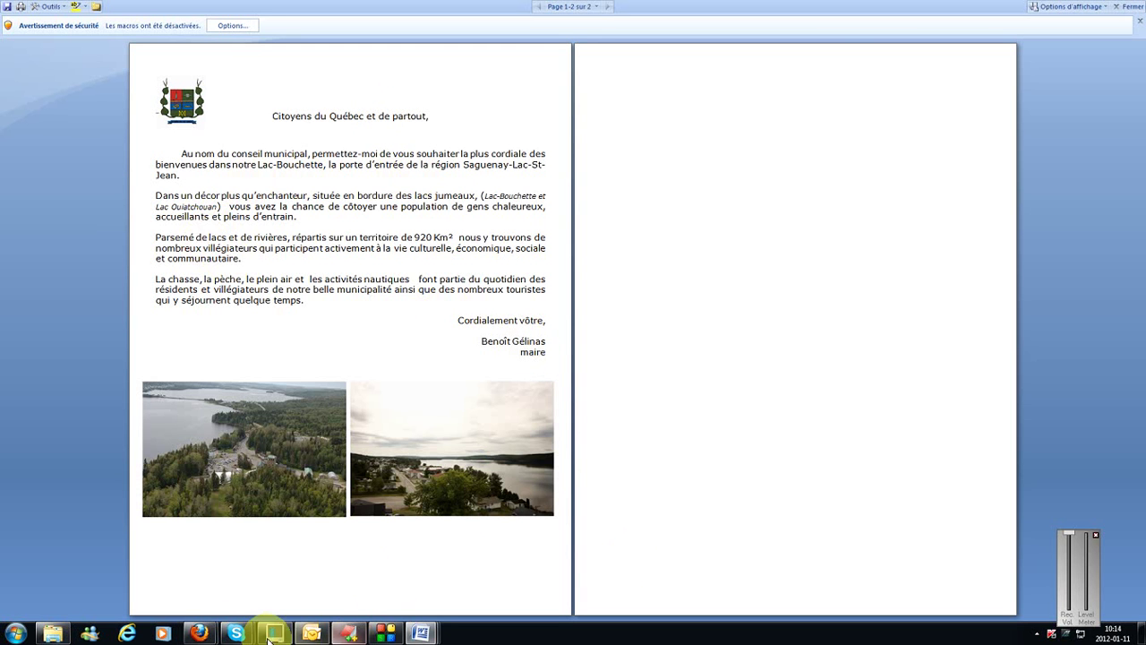
mouse_move(206, 634)
left_click(165, 581)
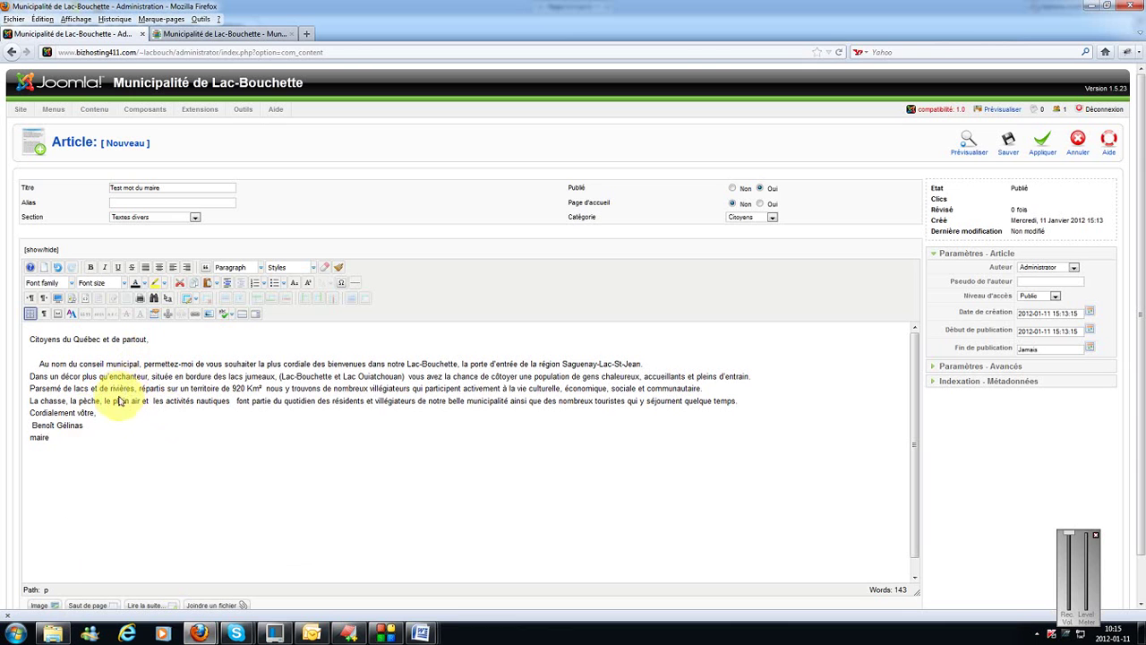
Examine the signature lines and the HTML source of the pasted text, and return to the visual editor
left_click_drag(31, 422, 52, 441)
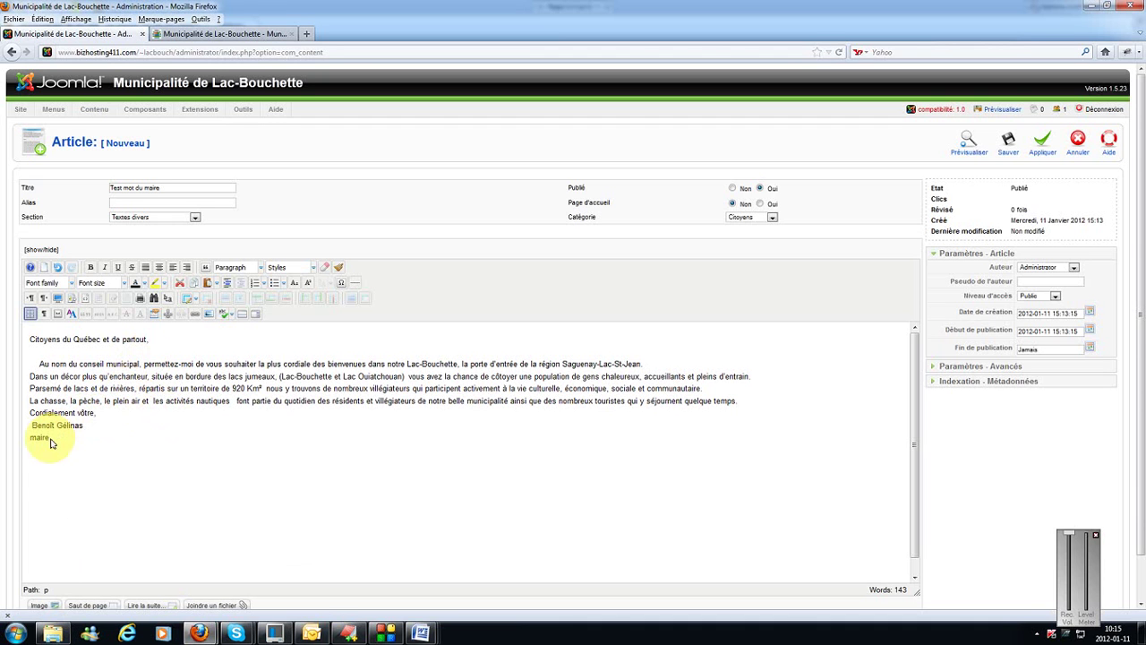
left_click(52, 441)
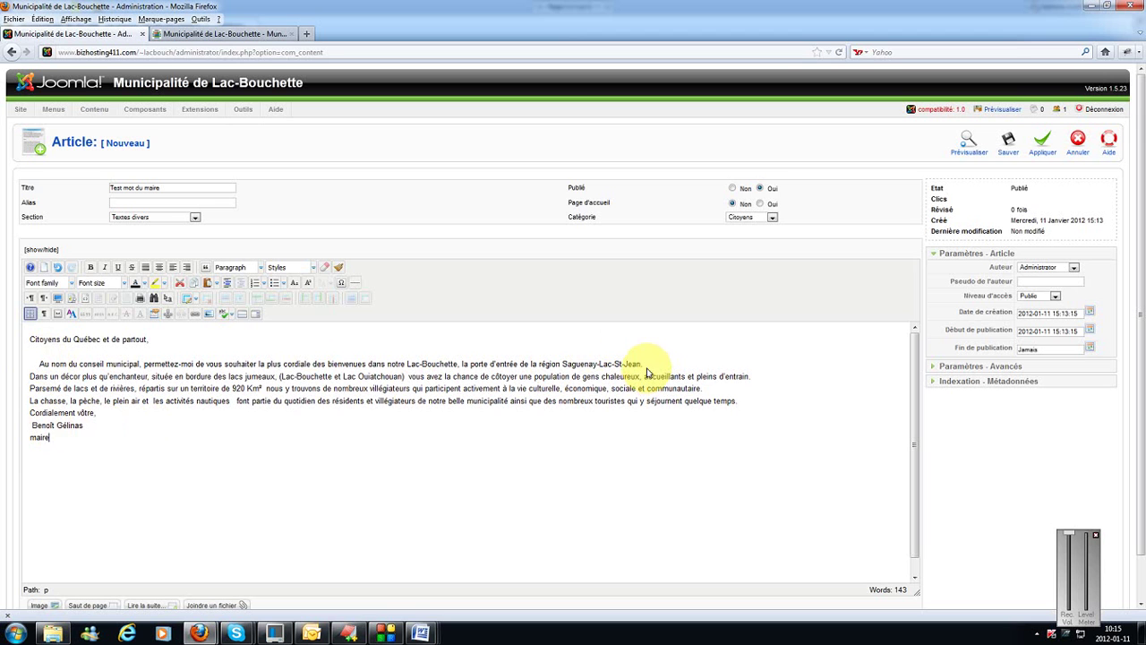
left_click(84, 299)
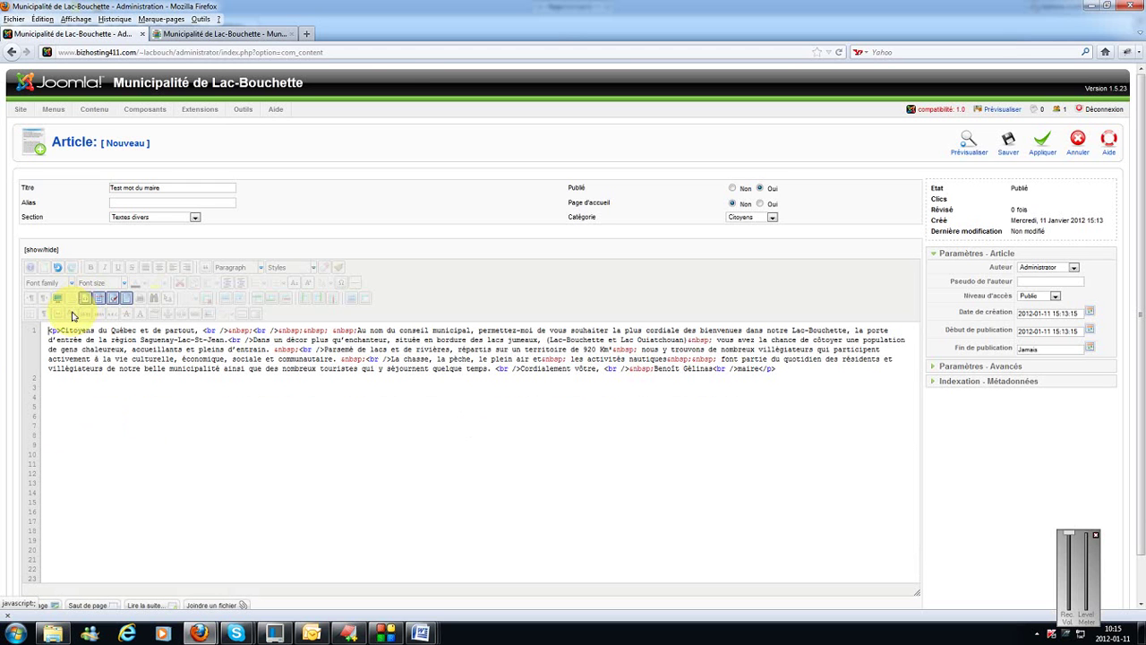
left_click(84, 299)
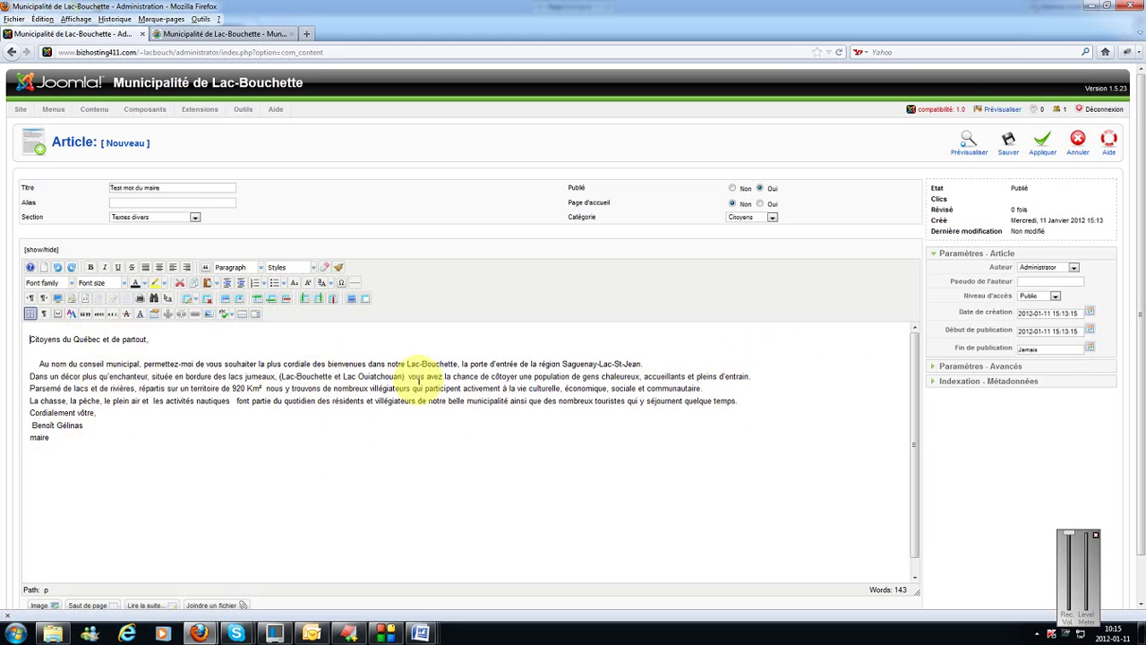
Insert the mayor's portrait from the equipe folder, at 250 × 300, at the end of the article text
left_click(173, 440)
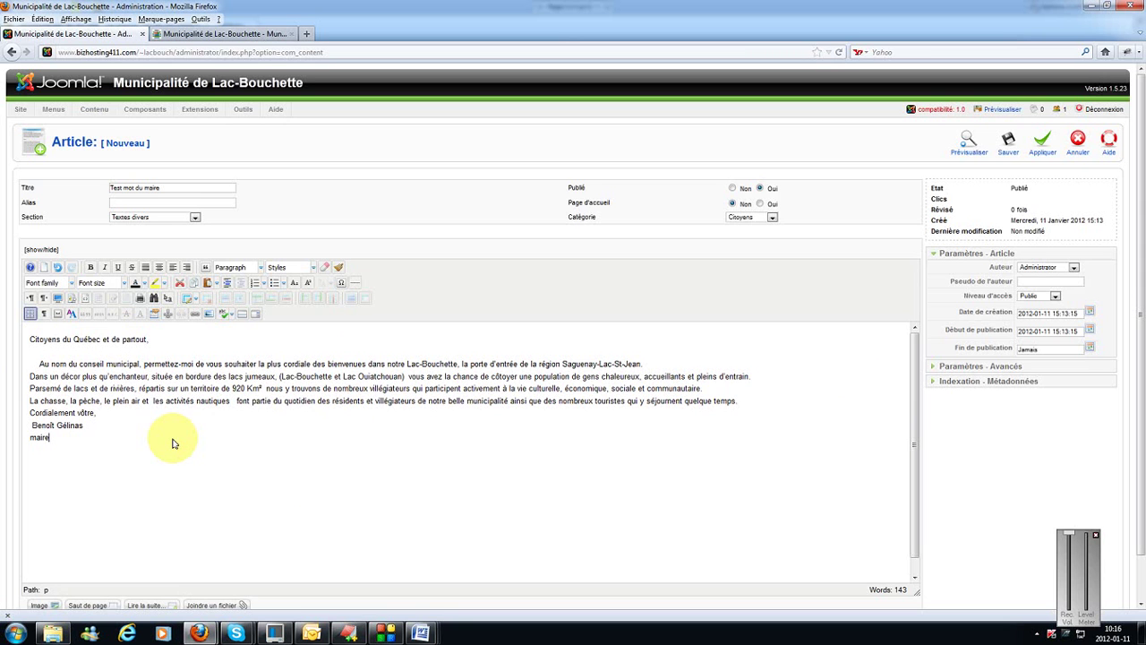
left_click(210, 314)
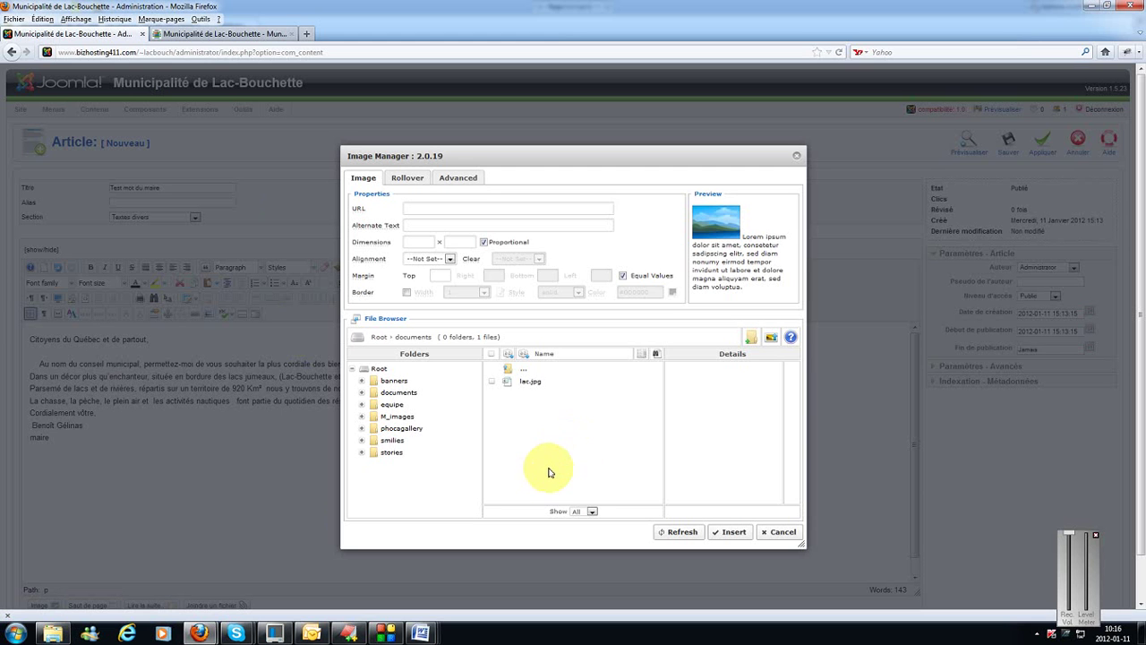
left_click(394, 405)
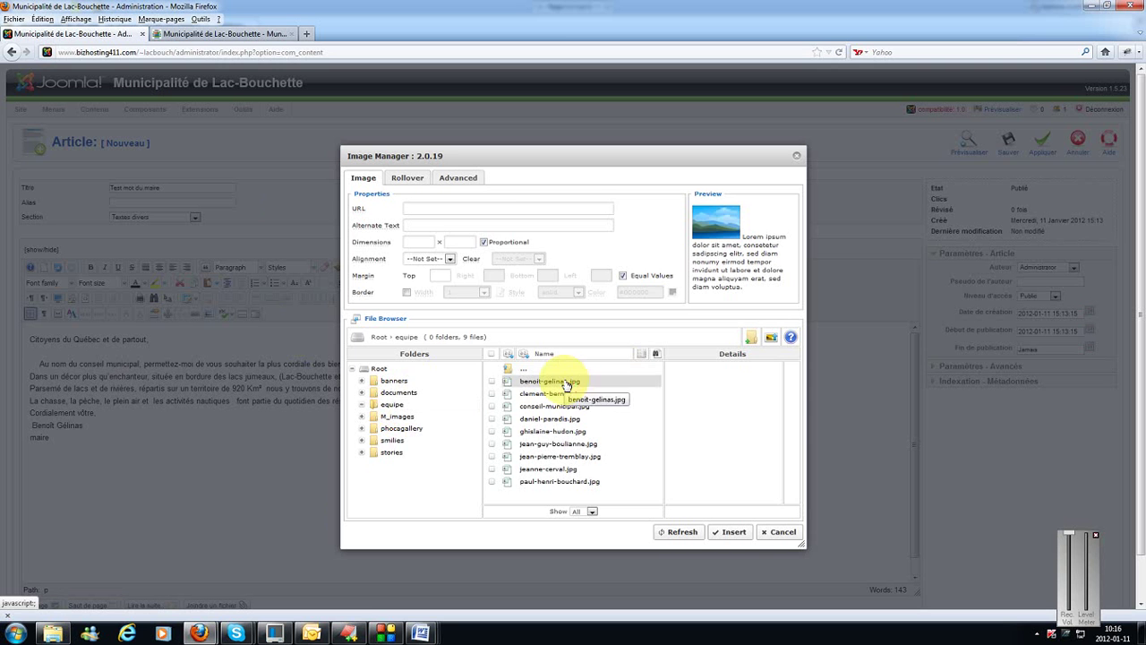
left_click(567, 383)
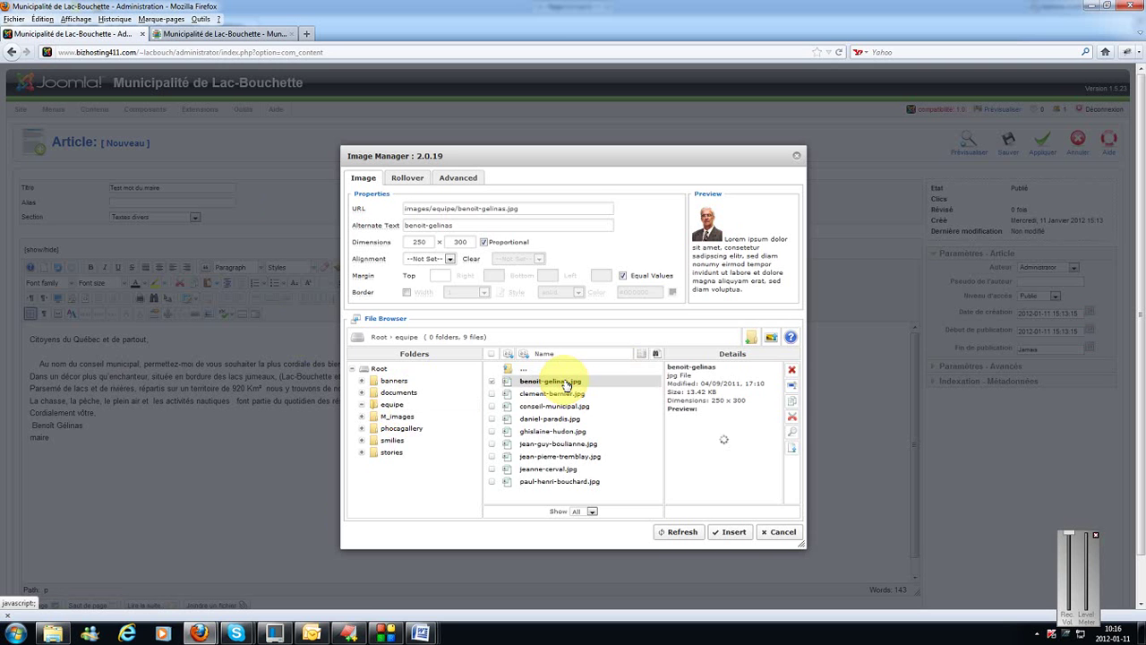
left_click(734, 533)
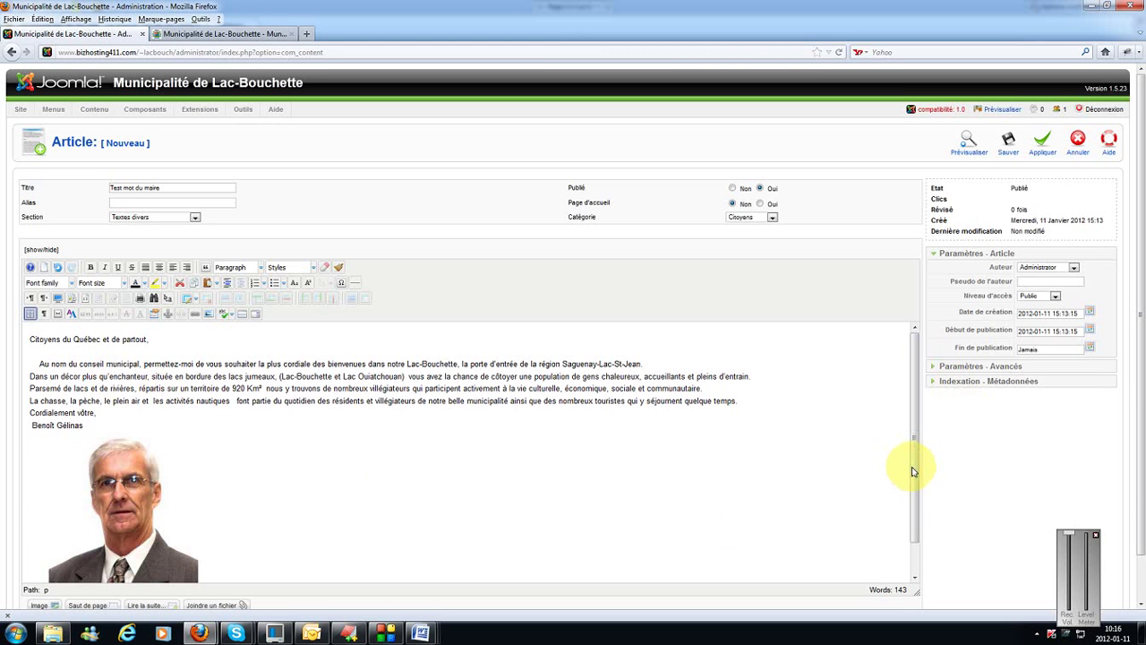
scroll(916, 529, "down", 2)
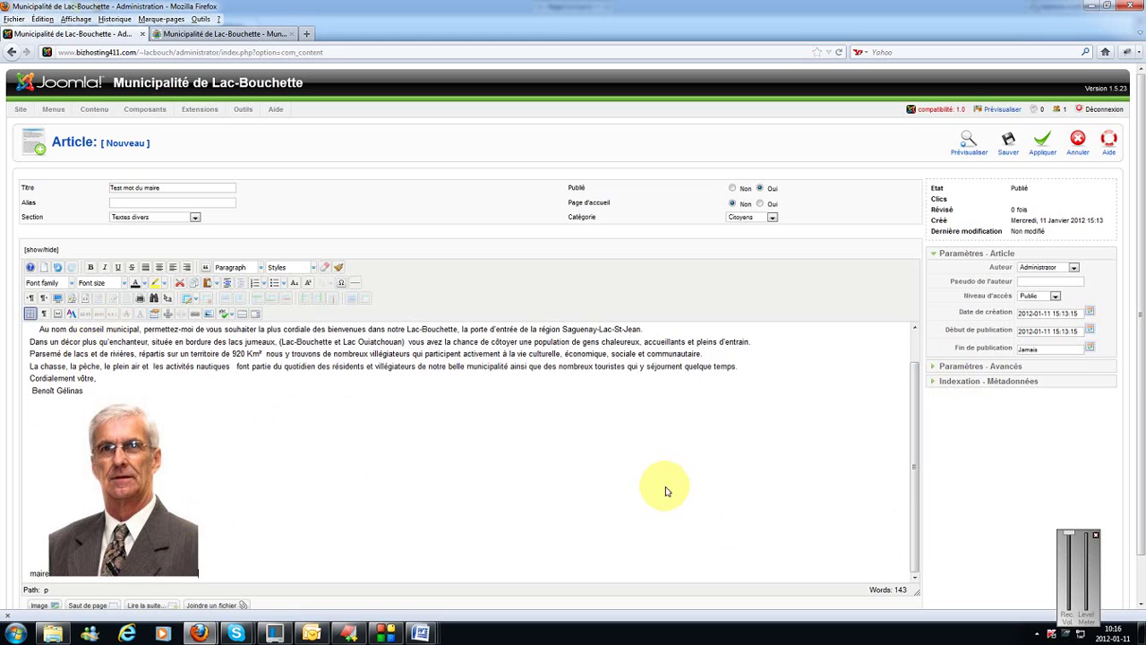
Undo the portrait insertion and the pasted text in the article body
key("ctrl+z")
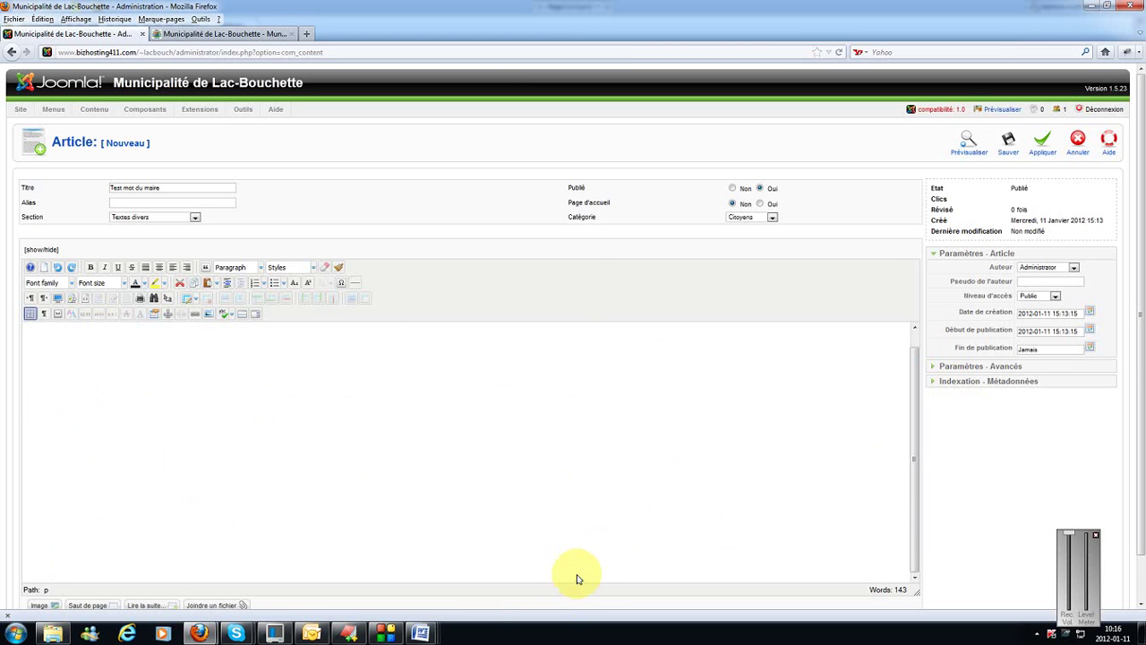
mouse_move(435, 634)
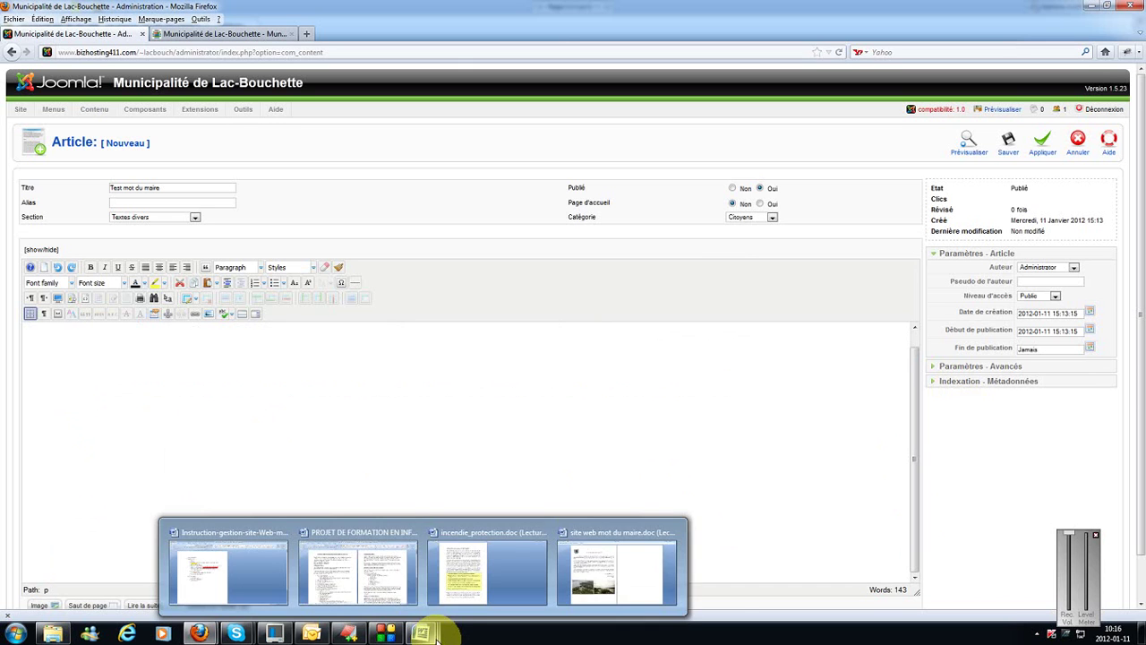
left_click(700, 366)
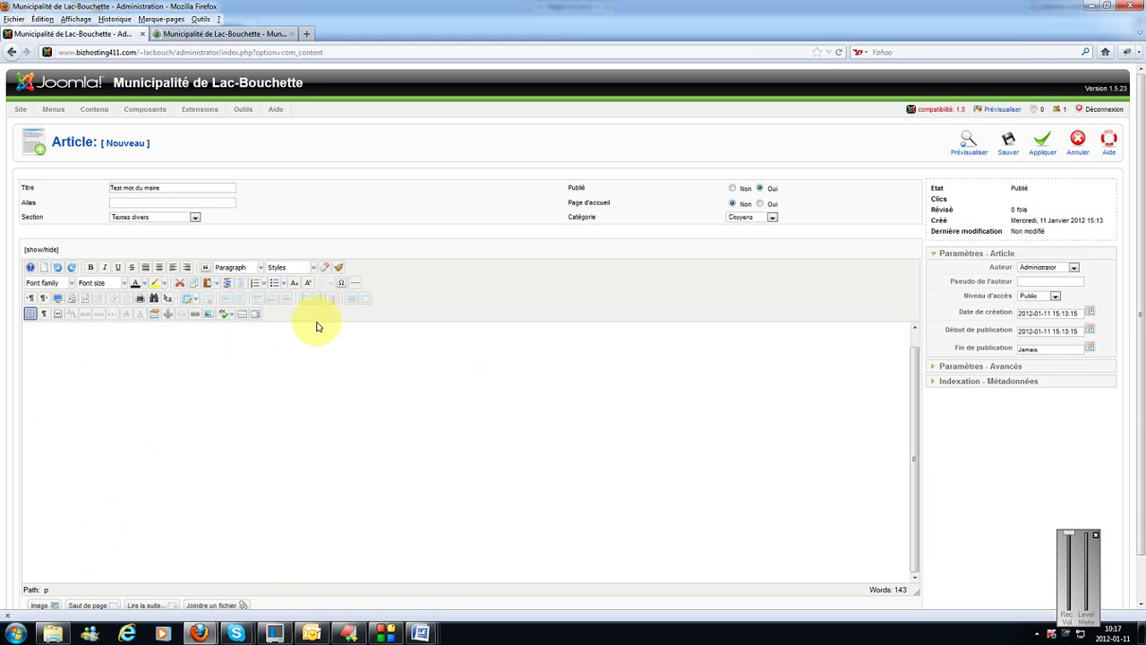
Start a new table in the article body and define it with 2 columns and 1 row
left_click(189, 301)
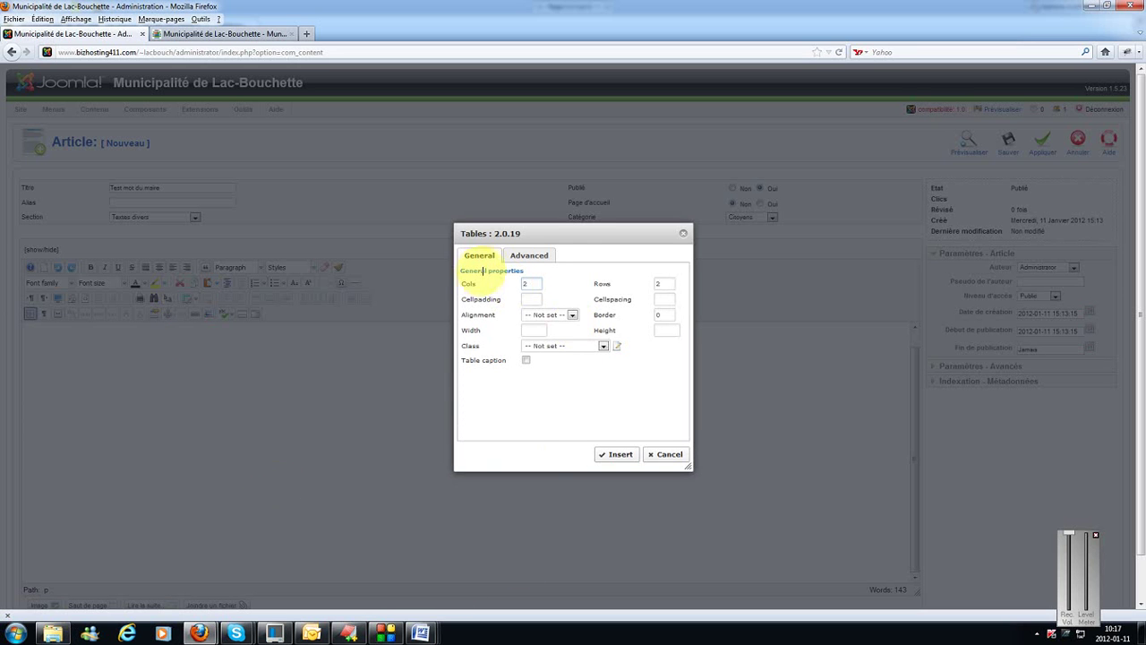
left_click(532, 283)
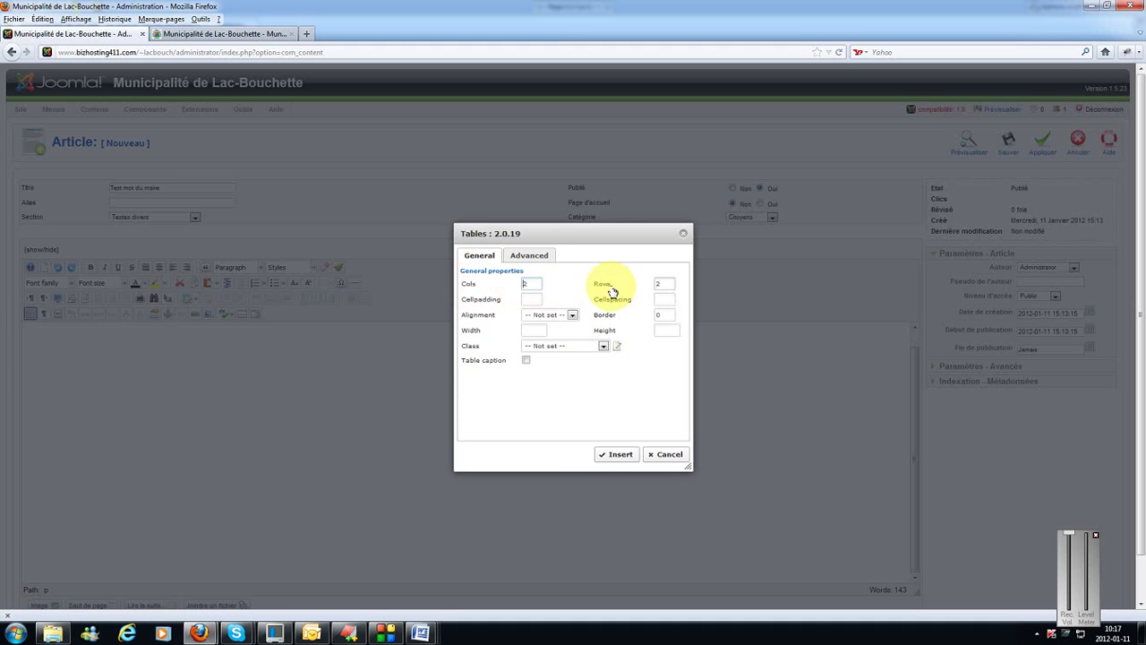
double_click(656, 285)
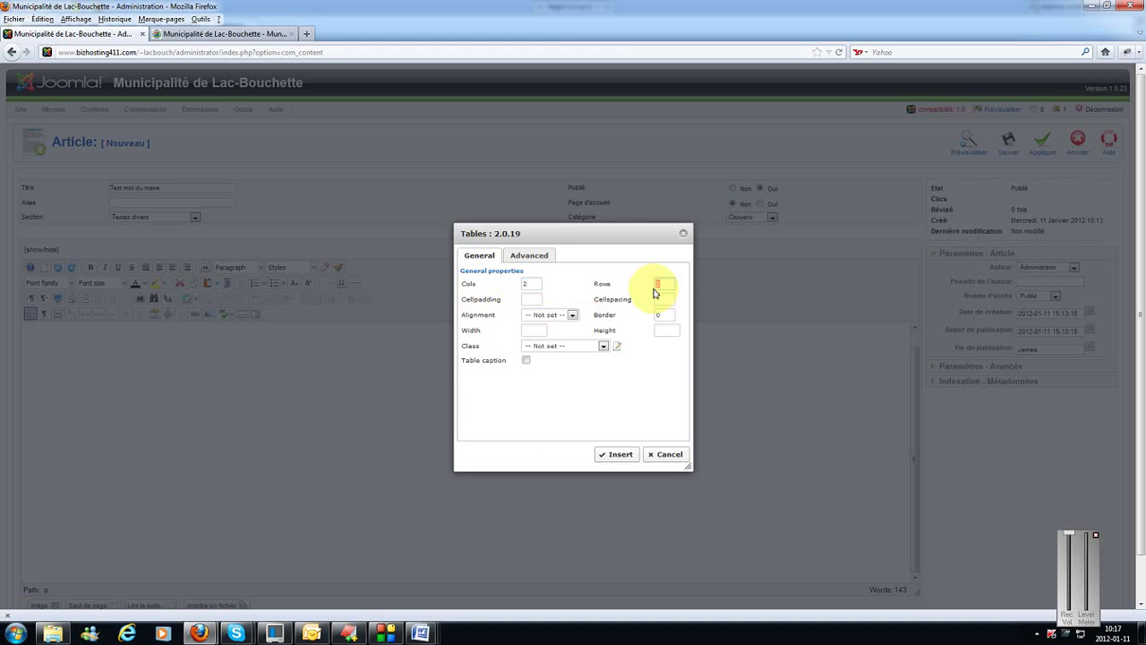
type("1")
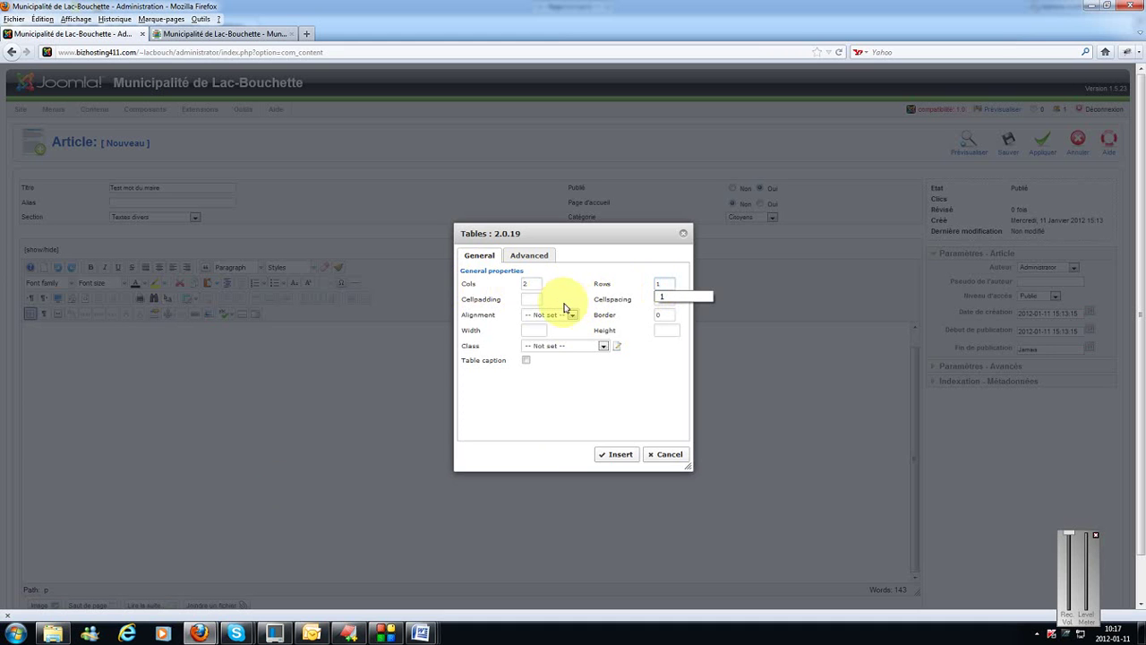
left_click(630, 265)
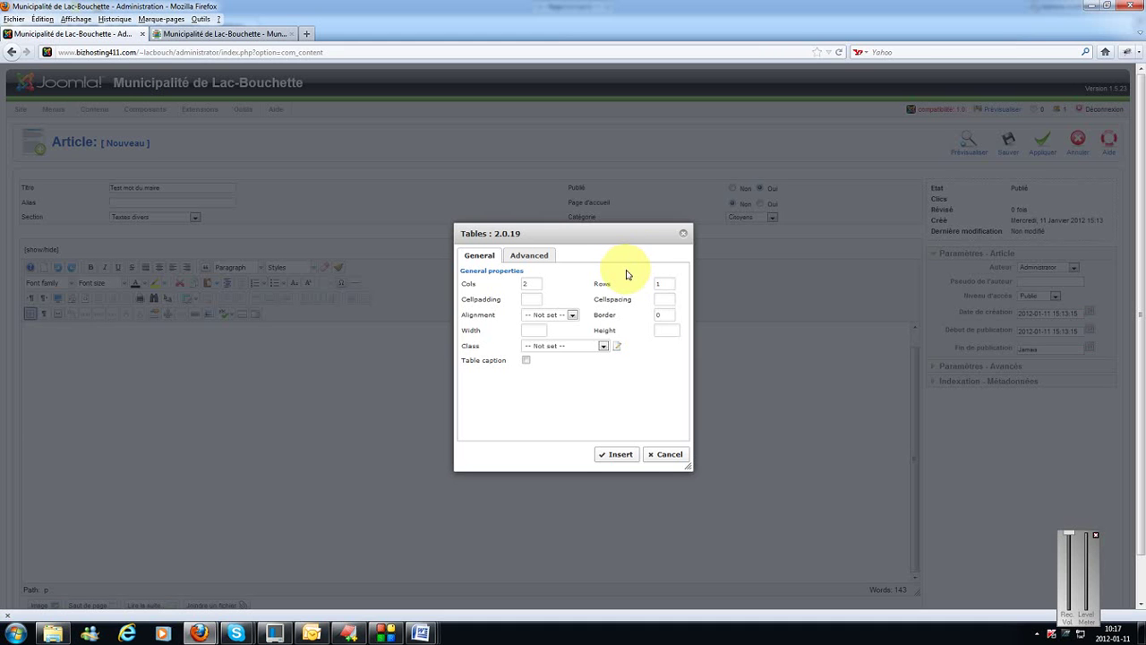
Insert the table with border 0 and no set alignment or width, and place the cursor in its first cell
left_click(572, 315)
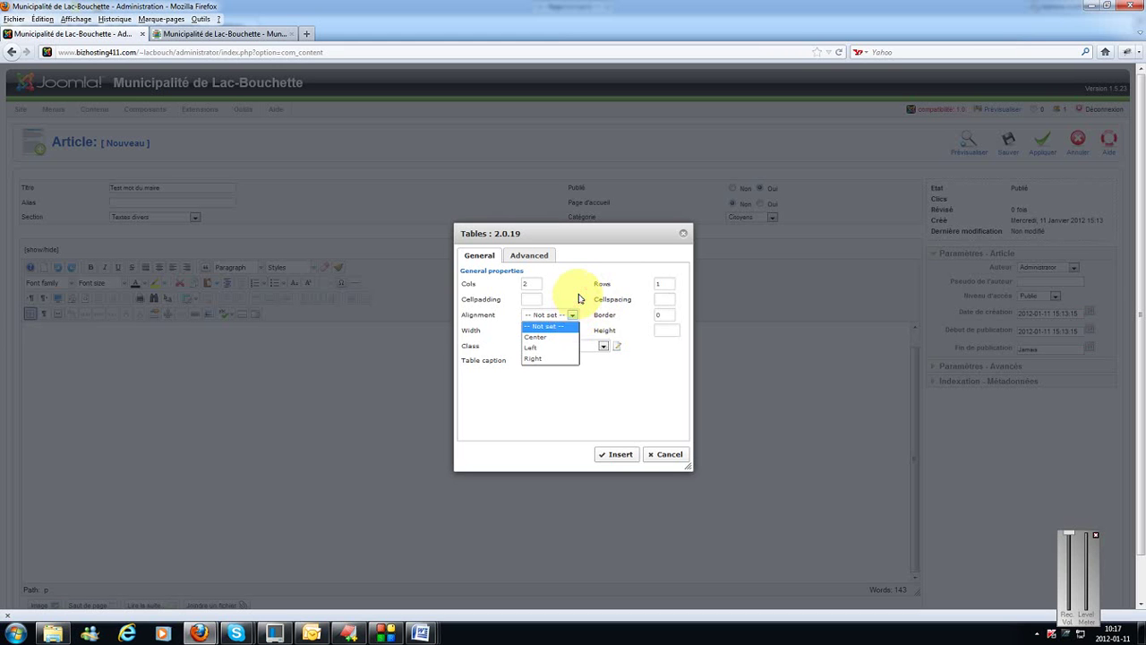
left_click(580, 296)
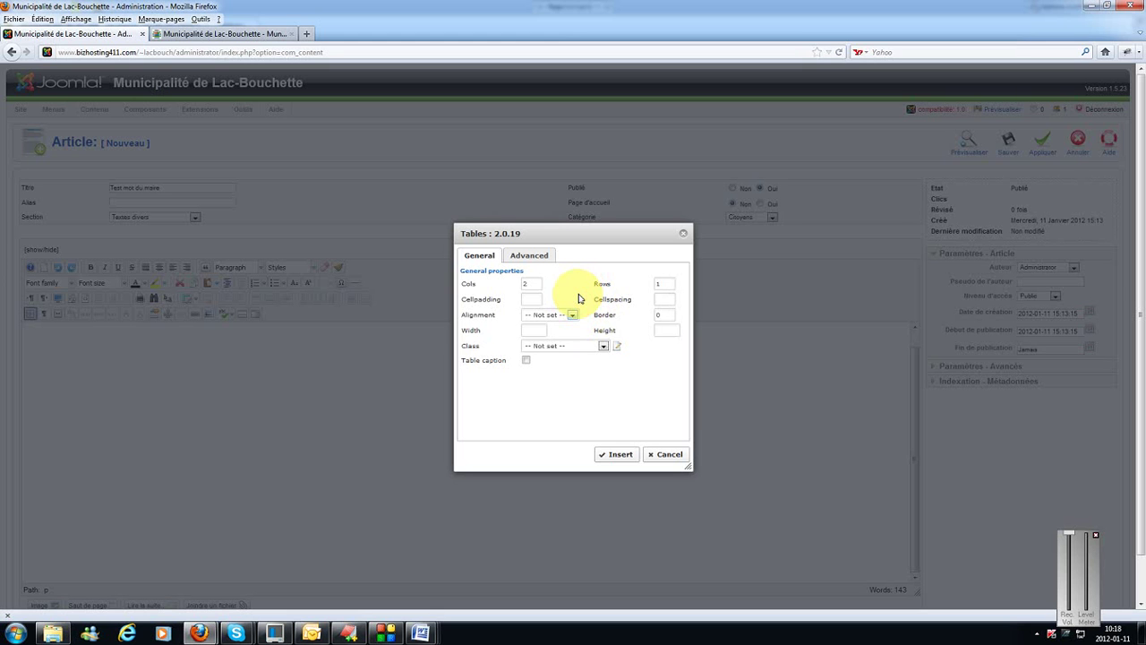
left_click(535, 333)
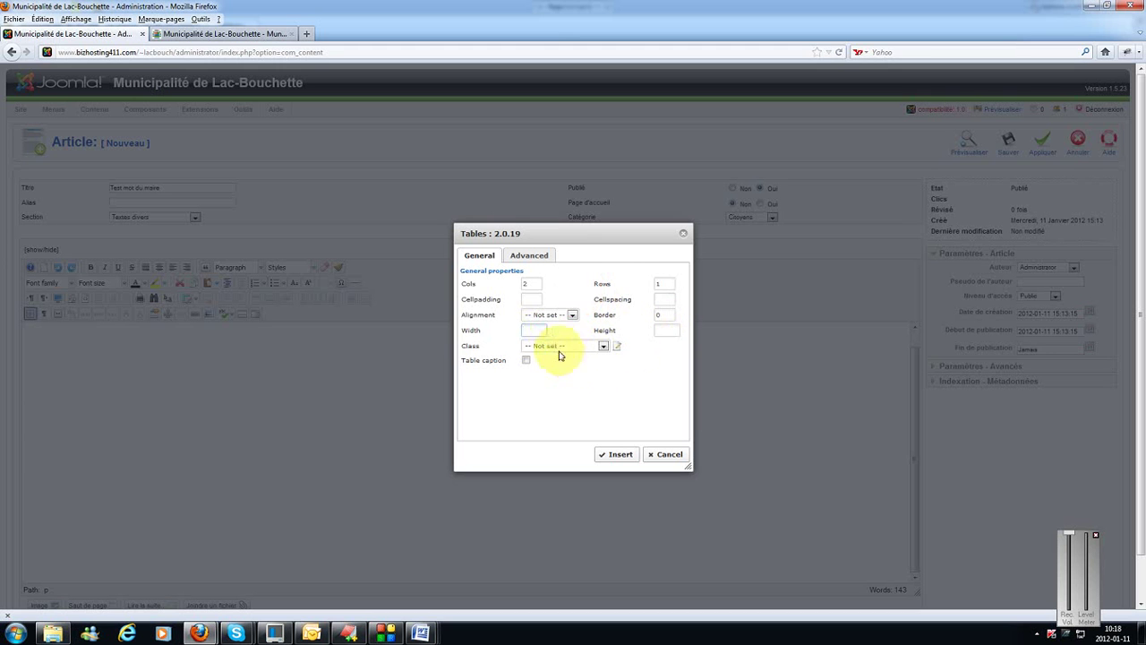
left_click(552, 275)
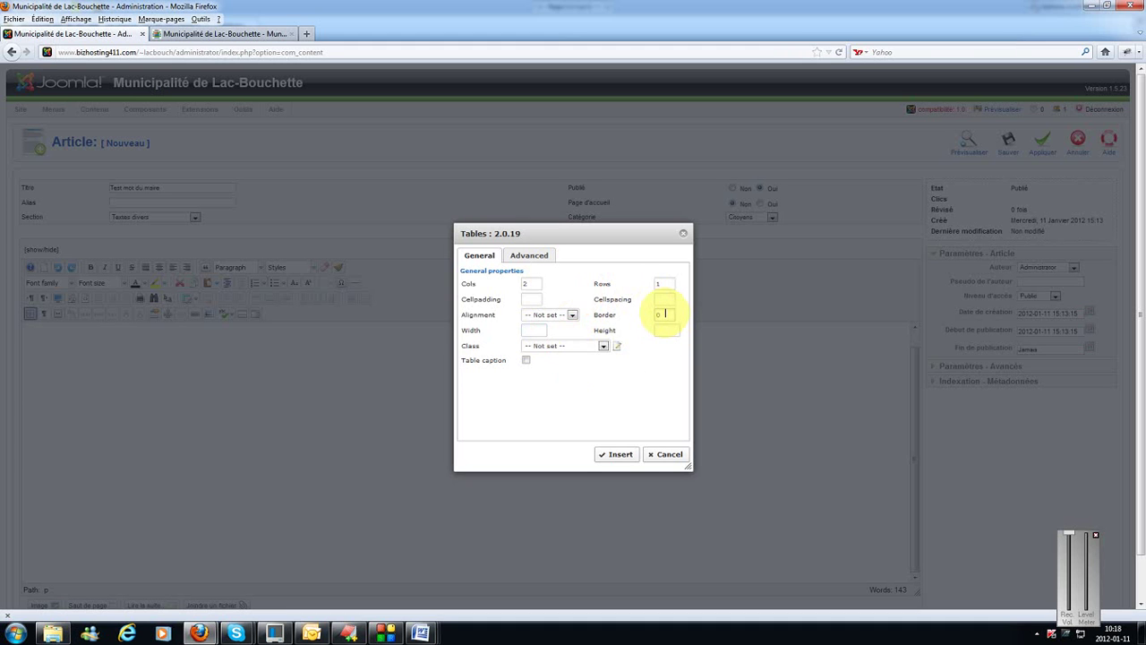
left_click_drag(666, 313, 655, 322)
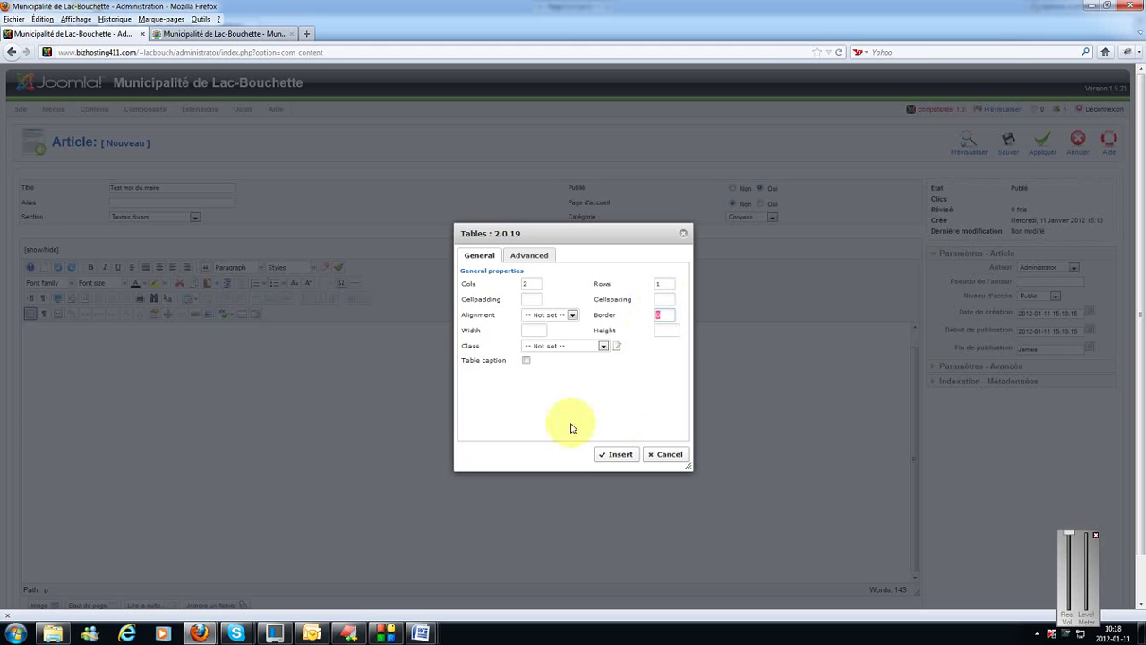
left_click(658, 314)
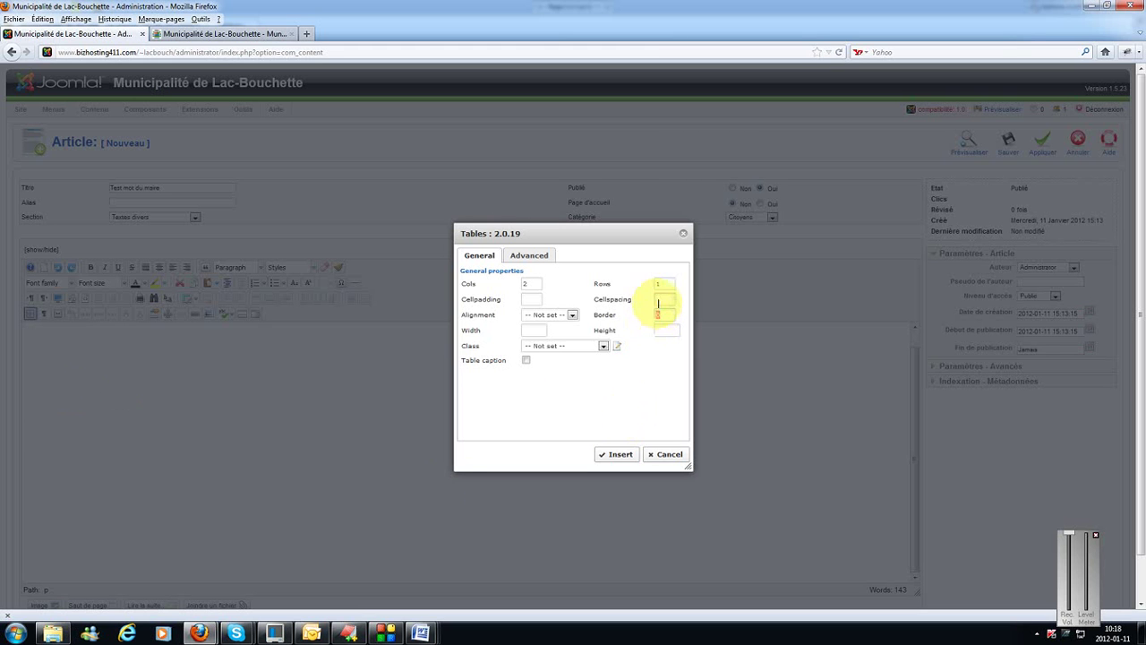
left_click(620, 454)
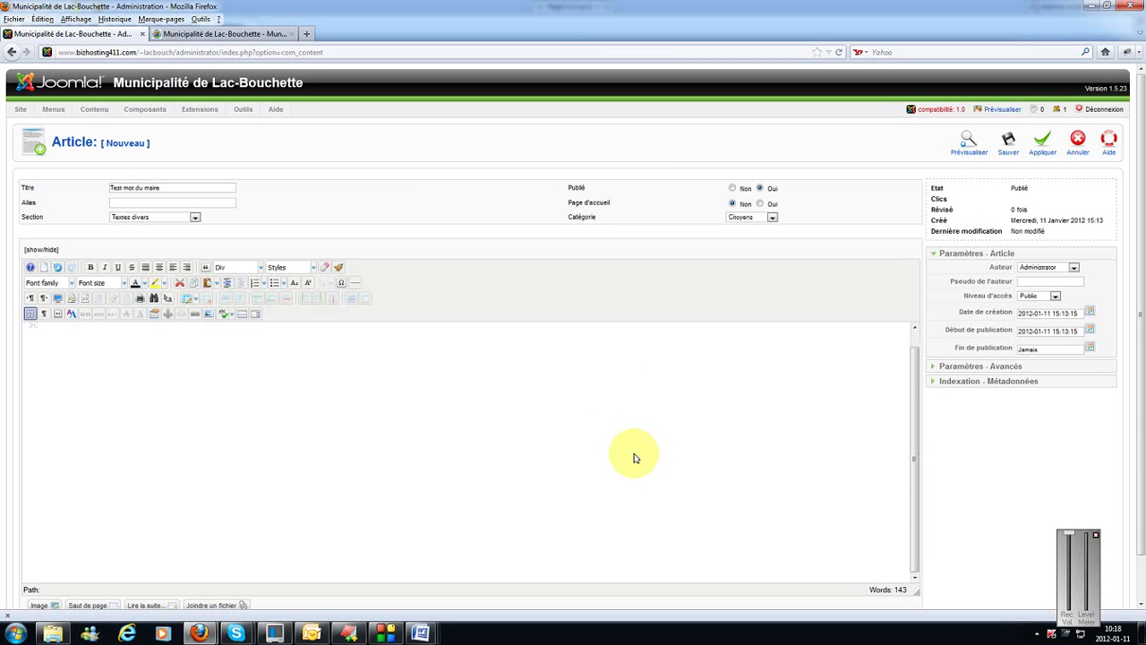
left_click(32, 327)
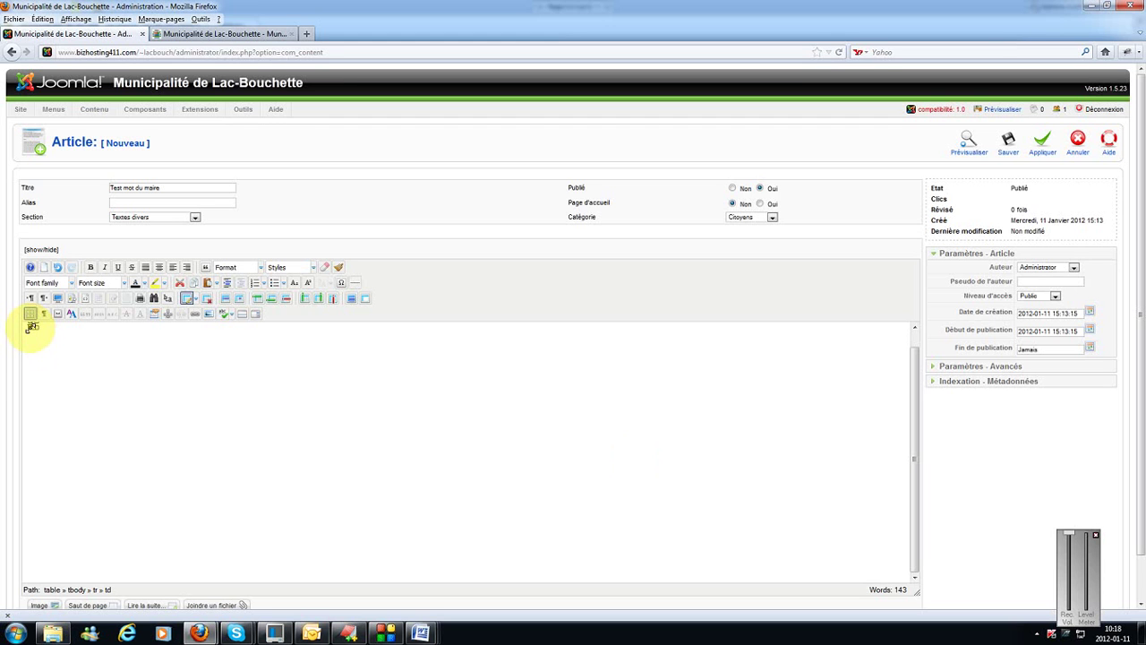
Set the width of the two-column table in the article body to 100%
left_click(189, 300)
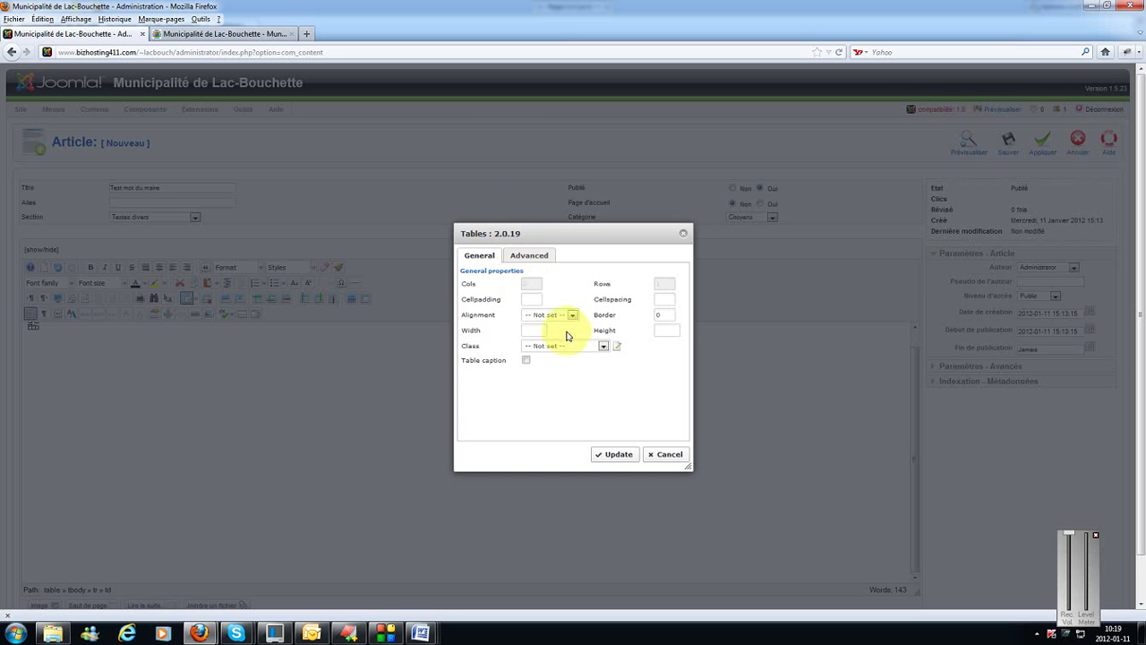
left_click(538, 329)
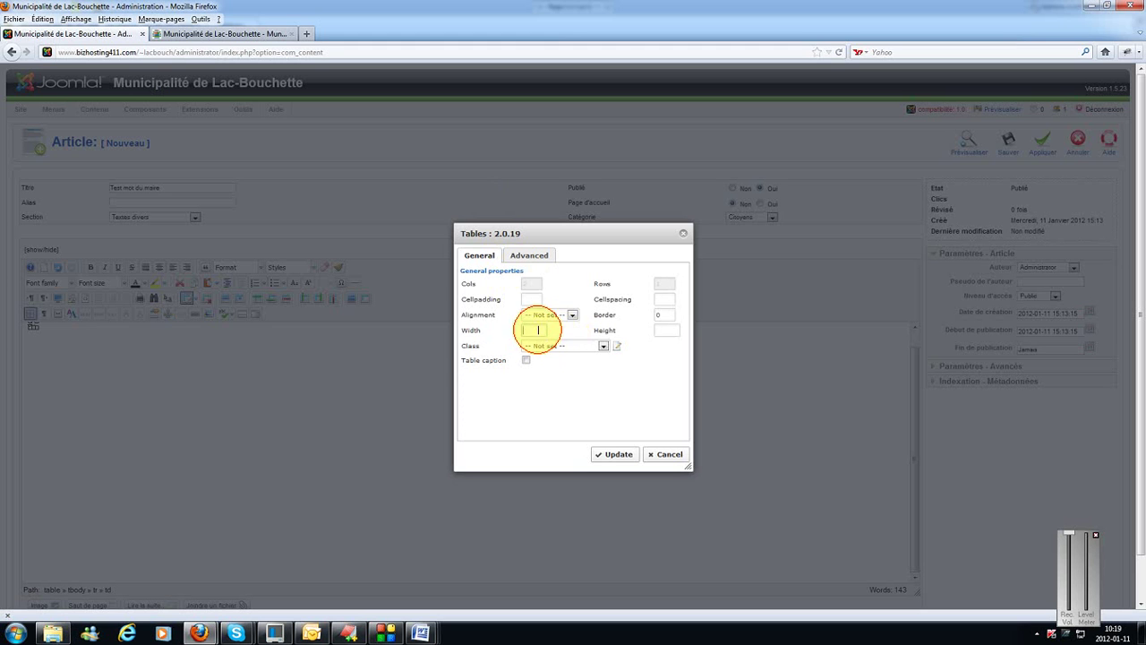
type("1")
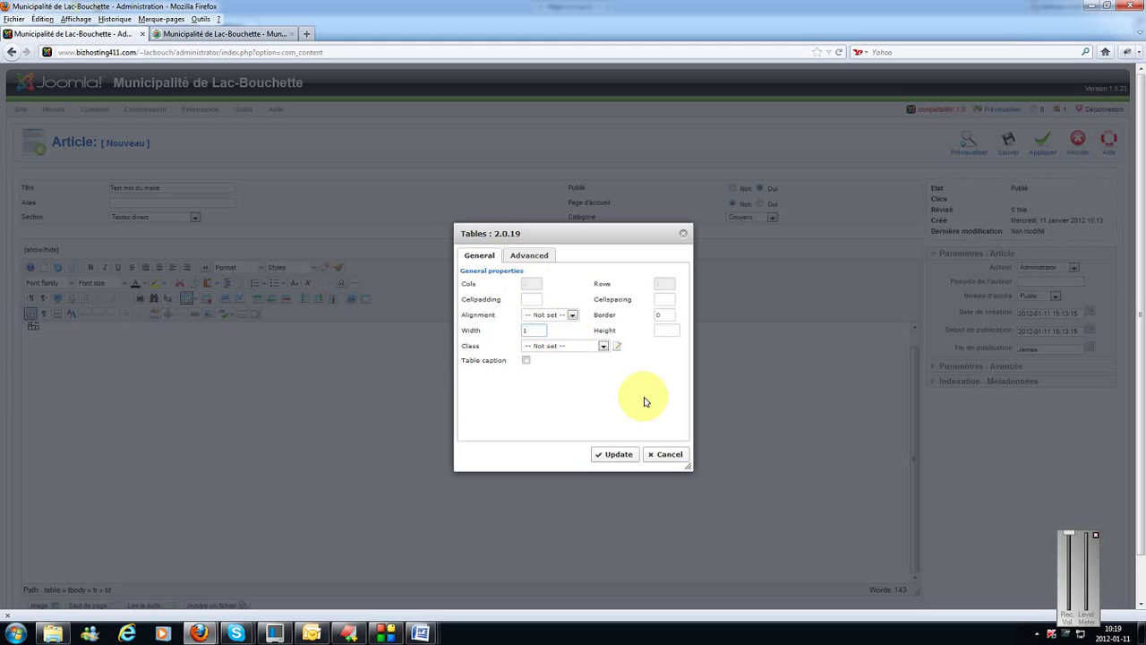
type("00%")
left_click(622, 454)
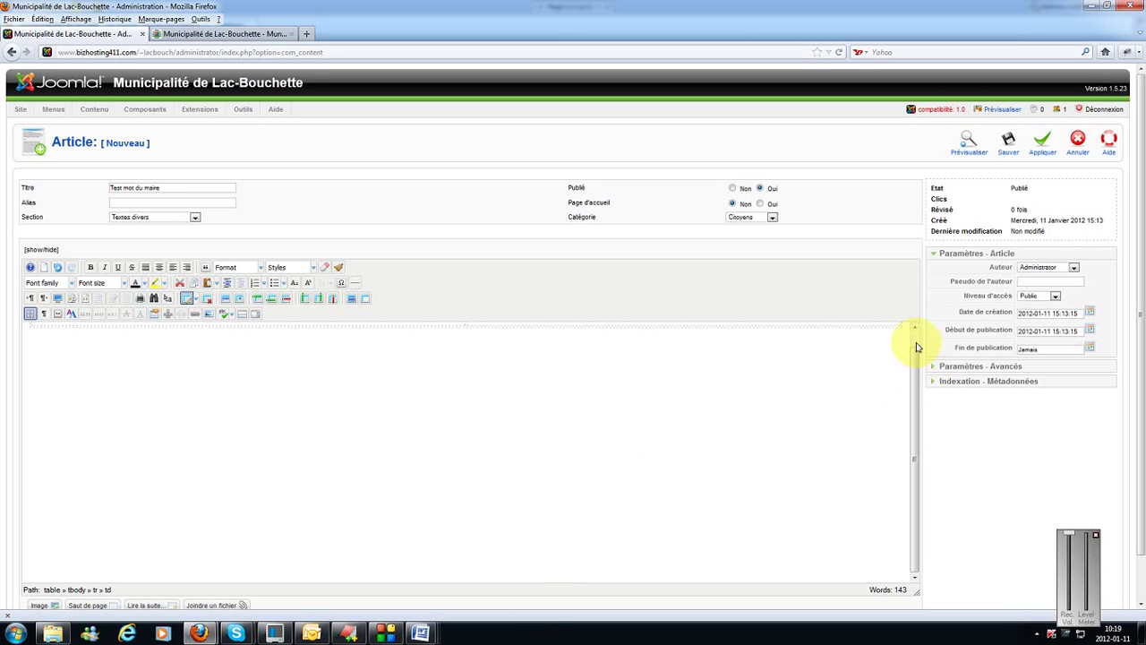
scroll(916, 346, "up", 1)
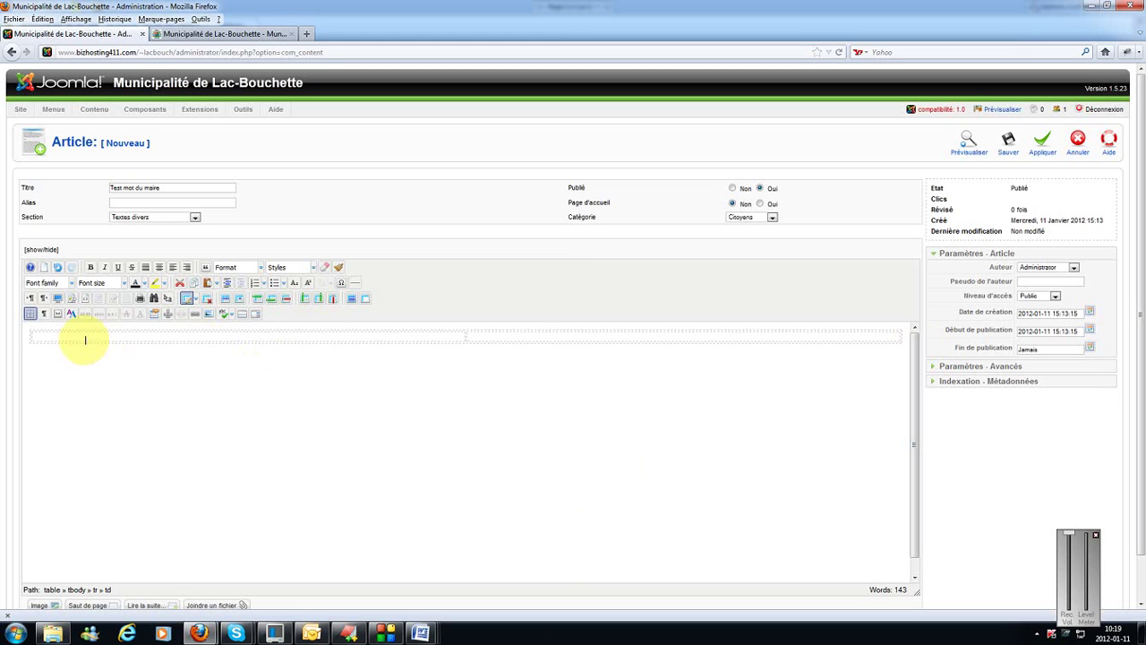
Check both table cells and review the table's general properties without changing them
left_click(144, 335)
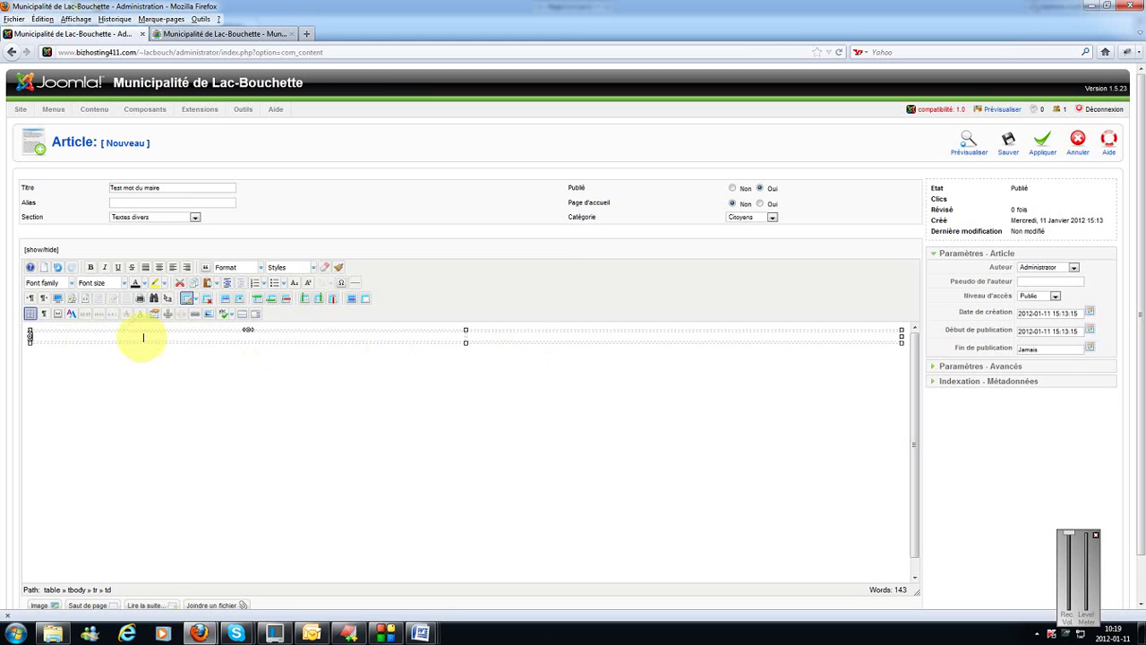
left_click(565, 335)
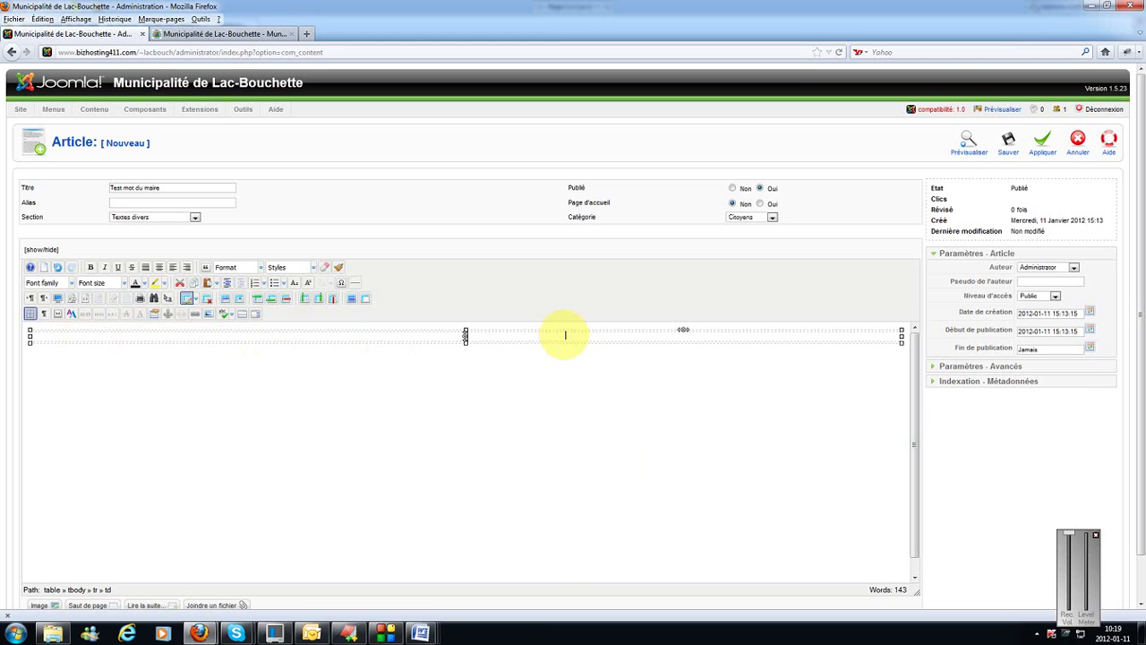
left_click(341, 334)
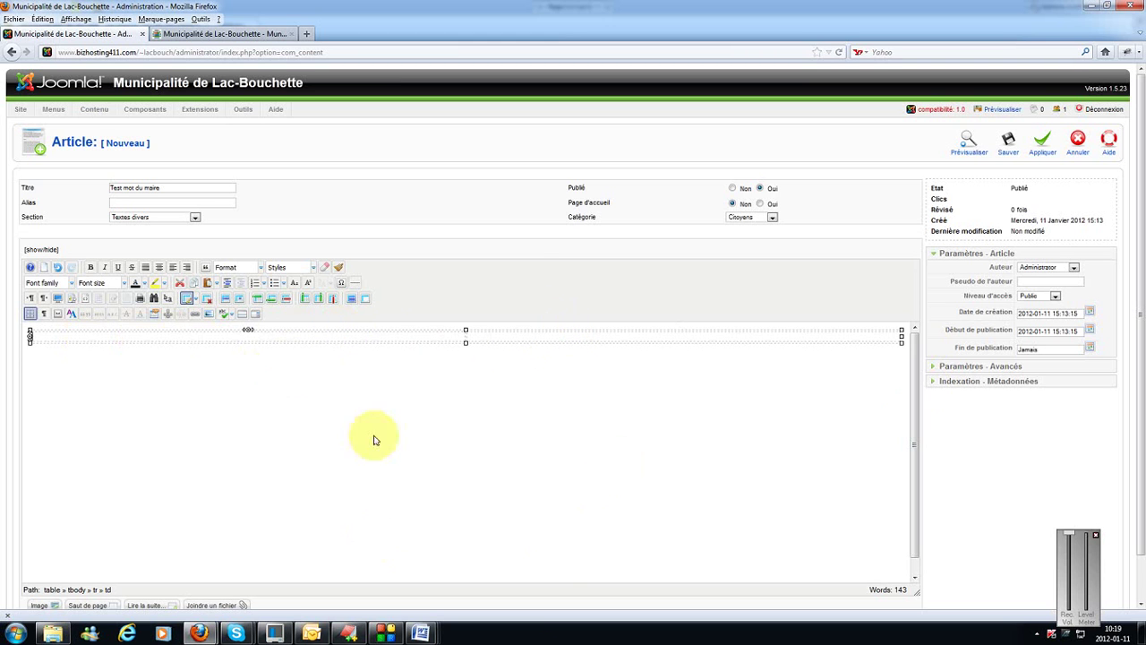
left_click(190, 303)
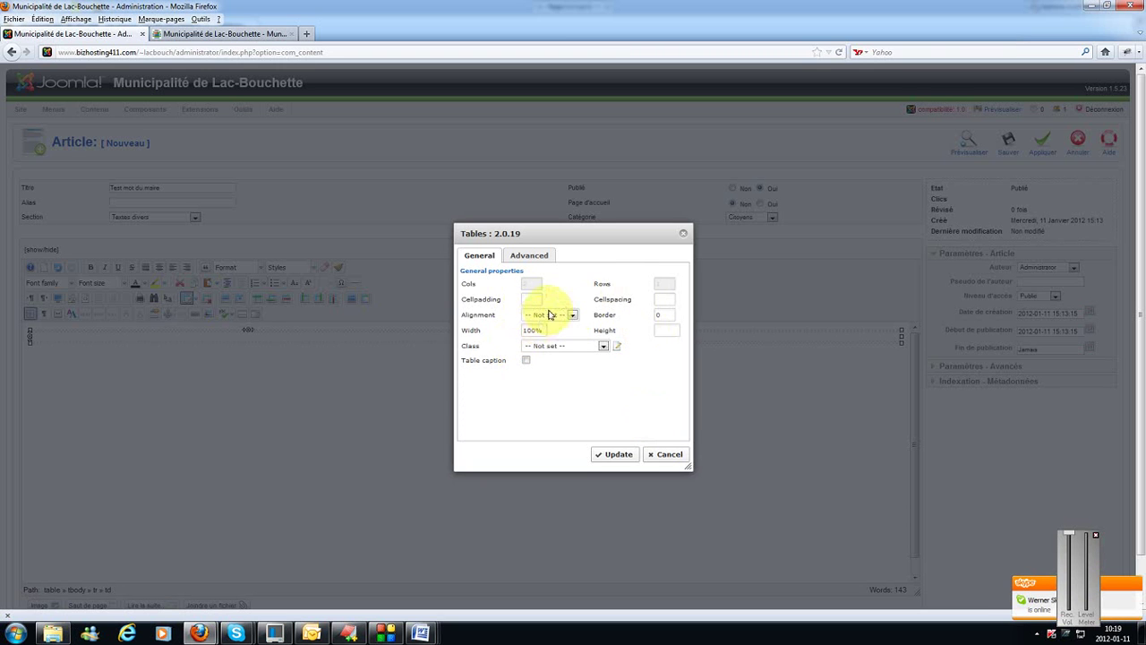
left_click(667, 455)
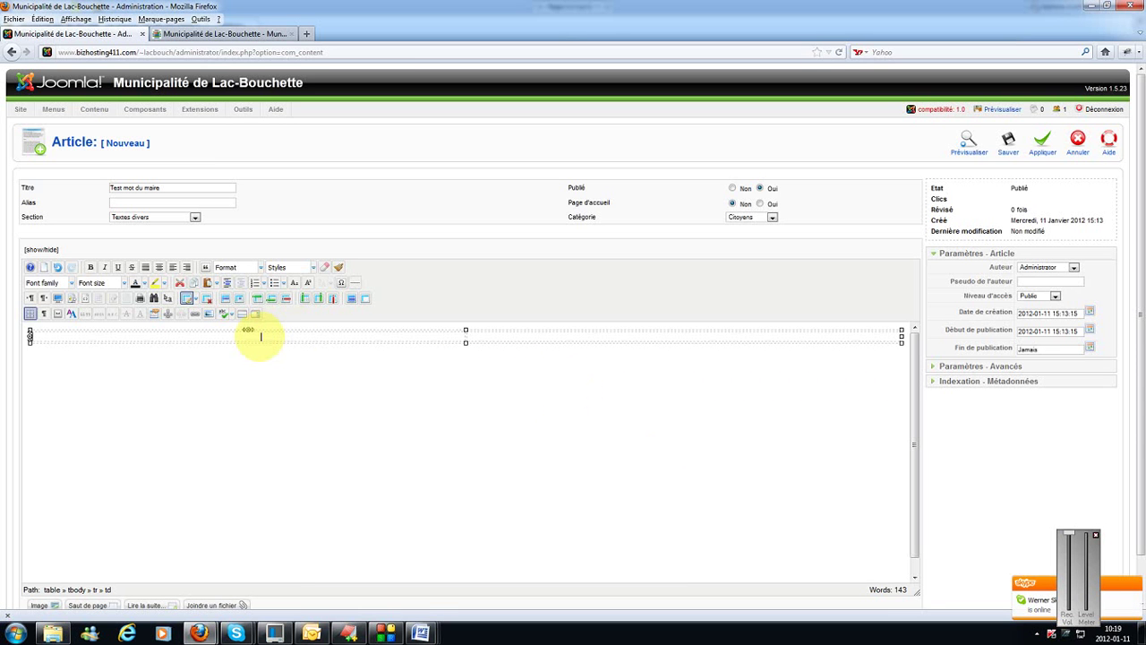
Switch to the Word document and copy the letter text from "Au nom du conseil municipal" through the closing word "maire"
left_click(421, 633)
left_click(583, 553)
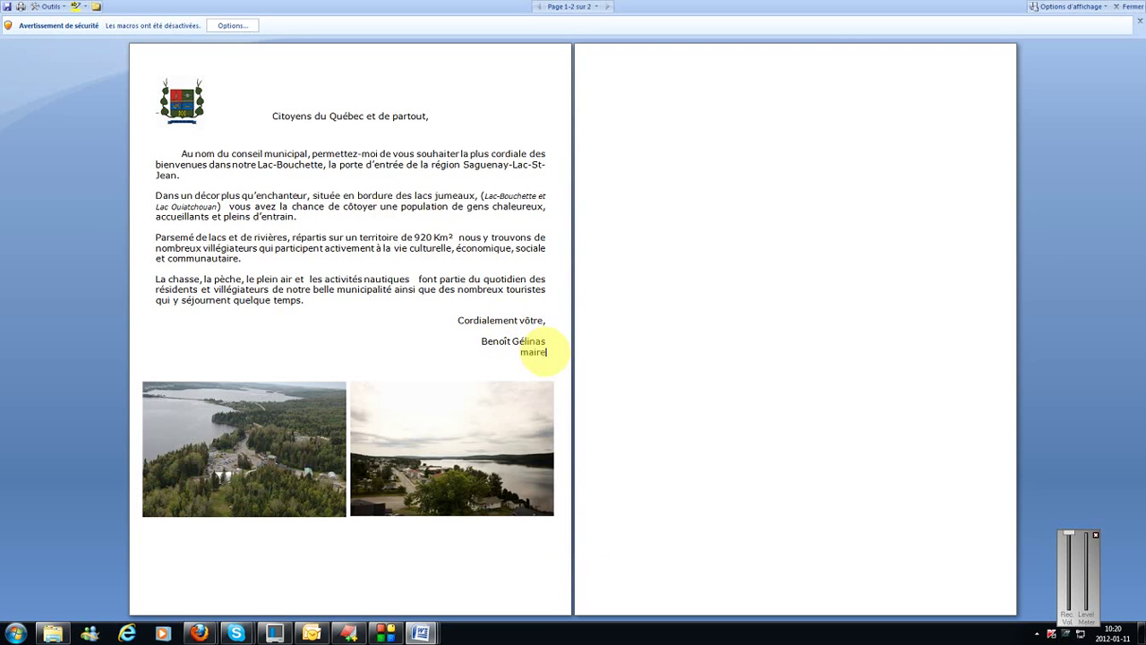
left_click_drag(543, 352, 182, 158)
key("ctrl+c")
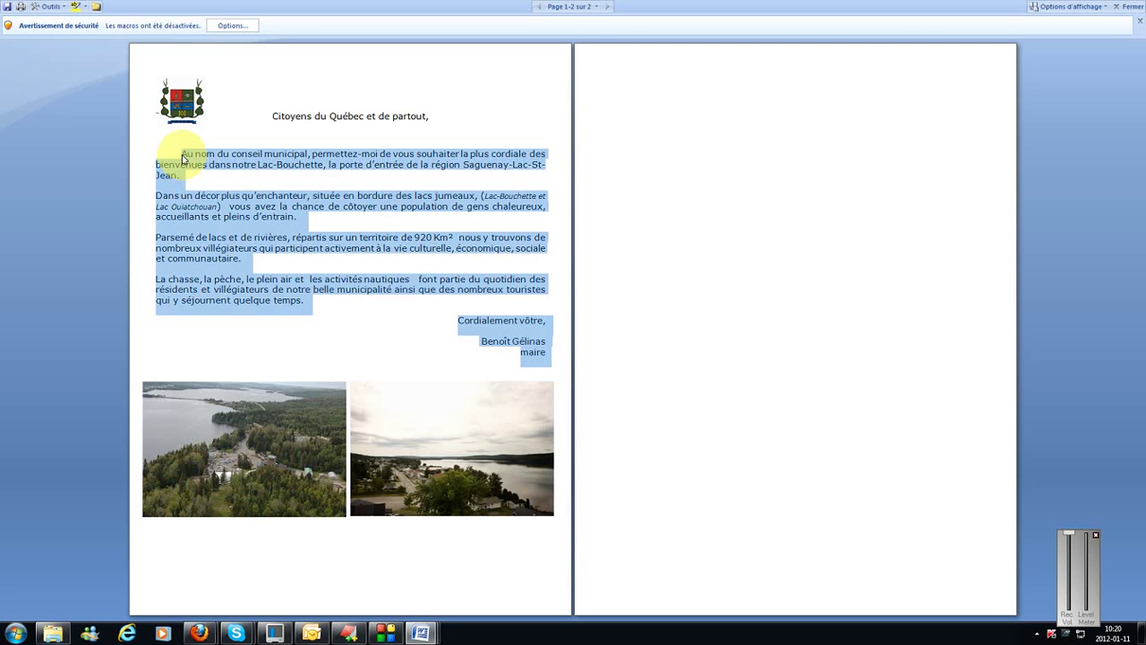
Return to the Joomla article in Firefox and paste the copied letter text into the table's first cell
left_click(199, 632)
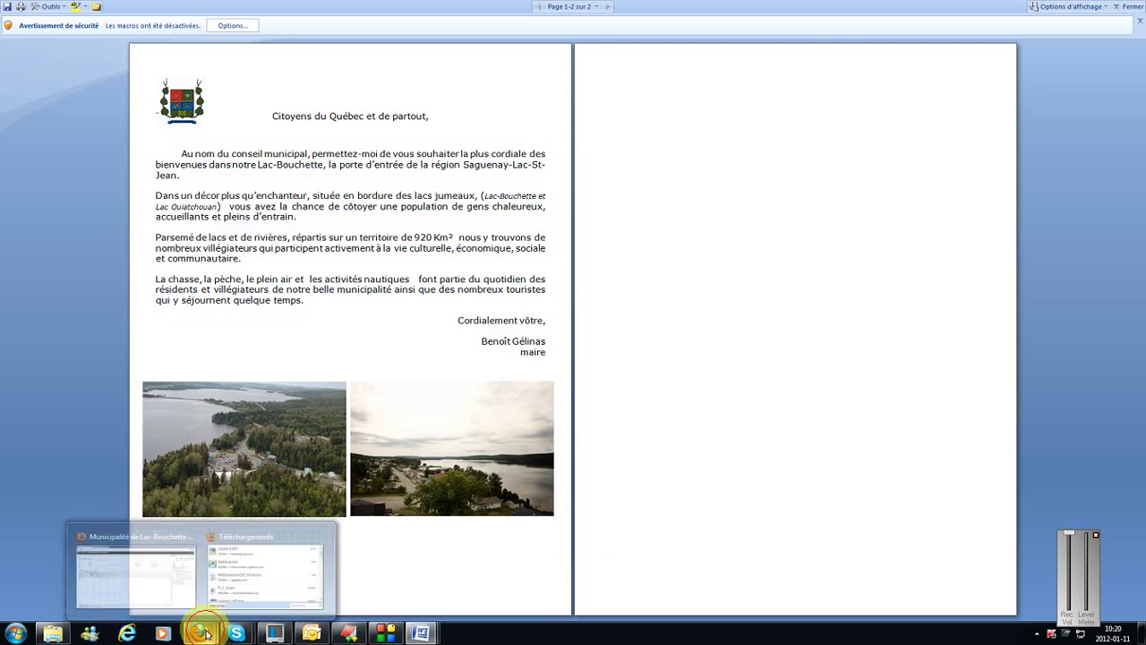
left_click(159, 594)
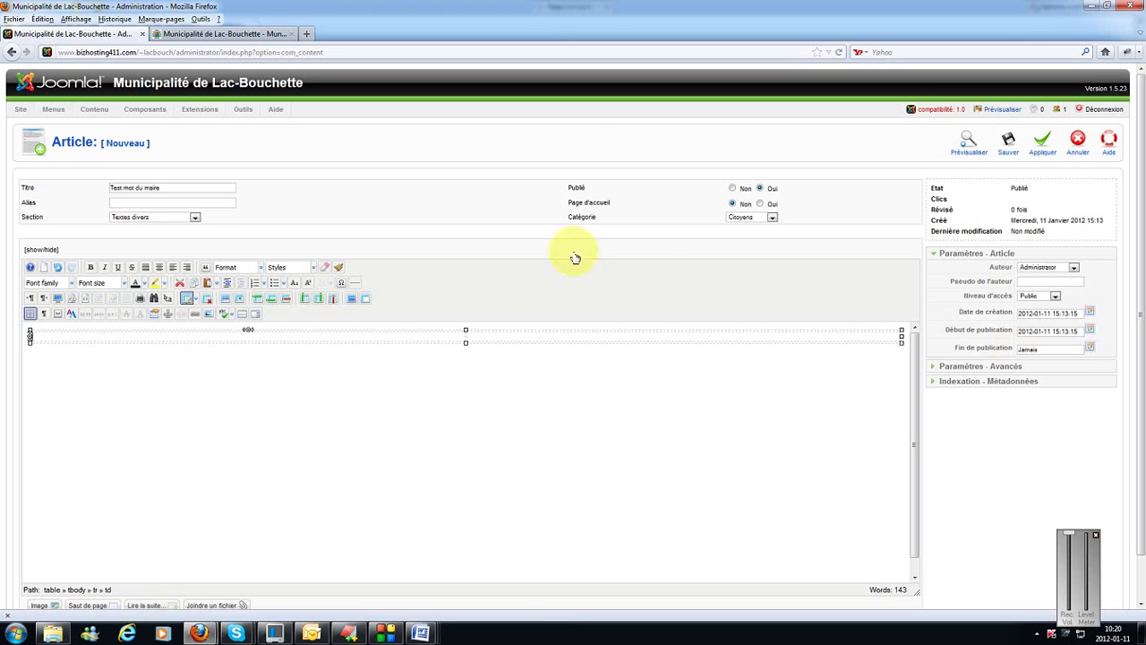
left_click(261, 338)
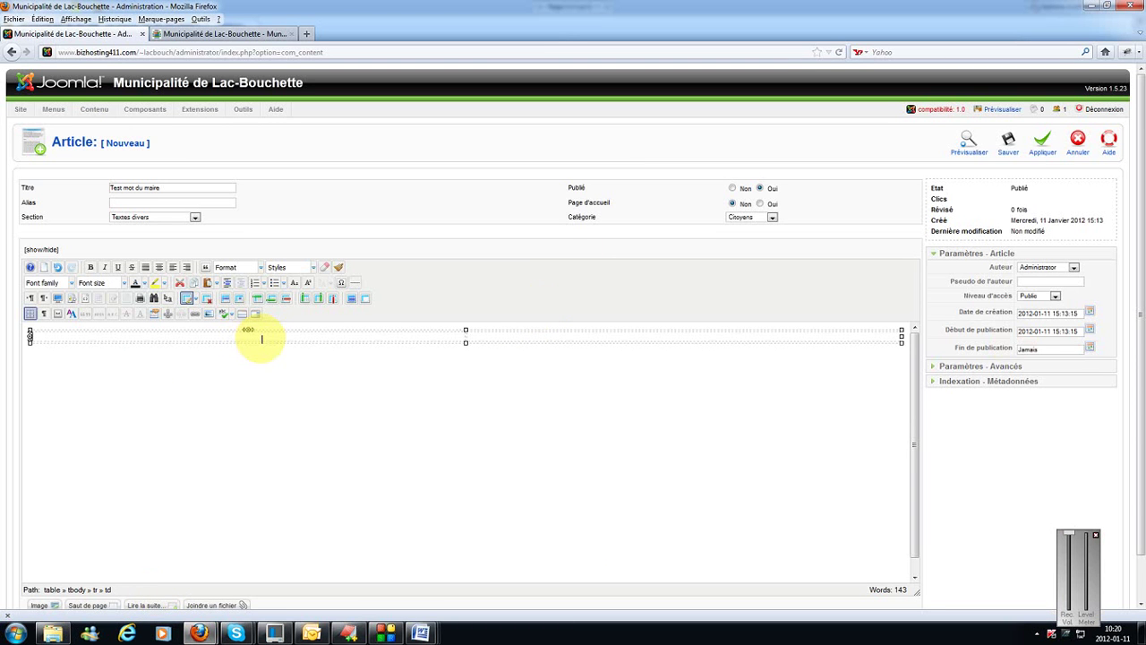
key("ctrl+v")
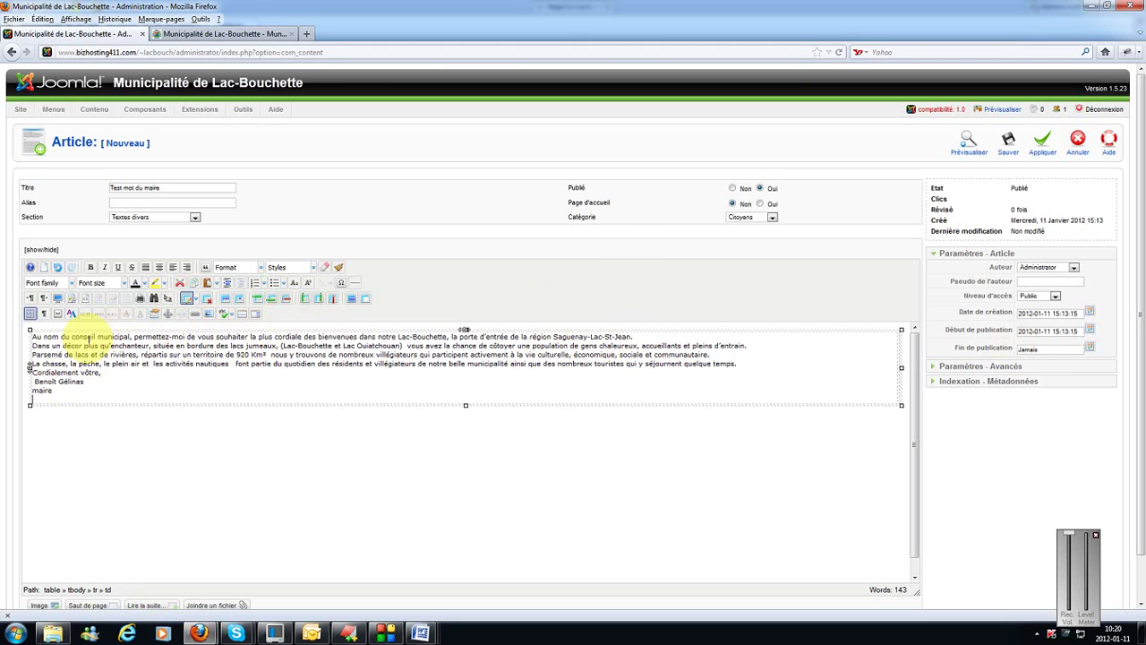
Replace the line break after "Saguenay-Lac-St-Jean." in the table cell with a paragraph break
left_click(634, 337)
left_click(528, 363)
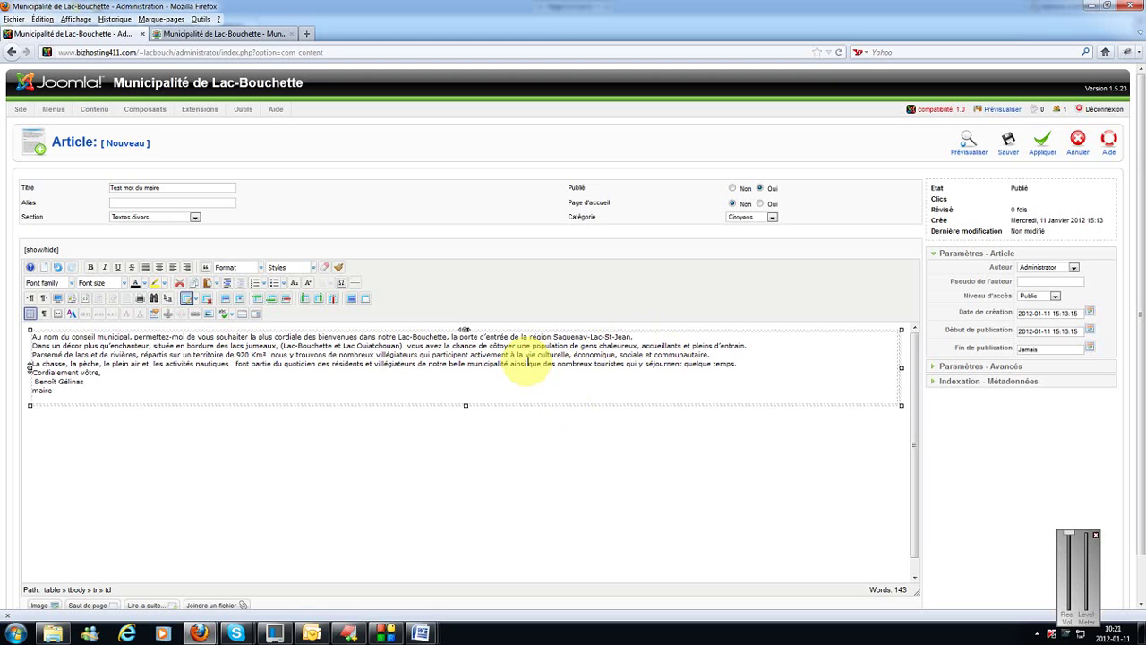
key("BackSpace")
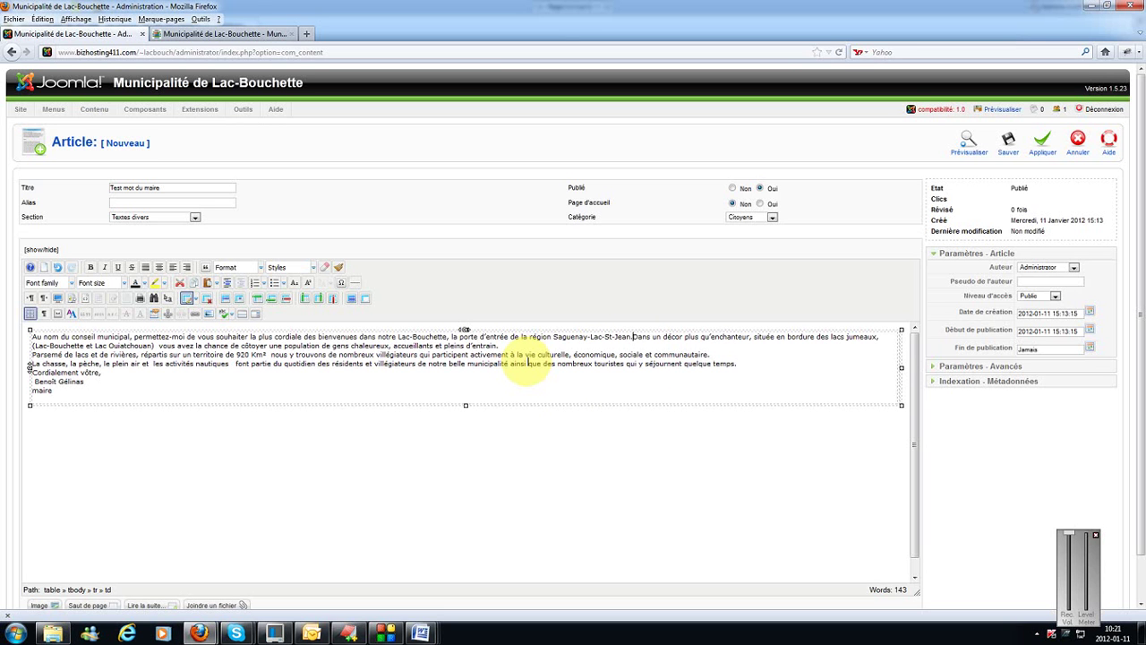
key("Return")
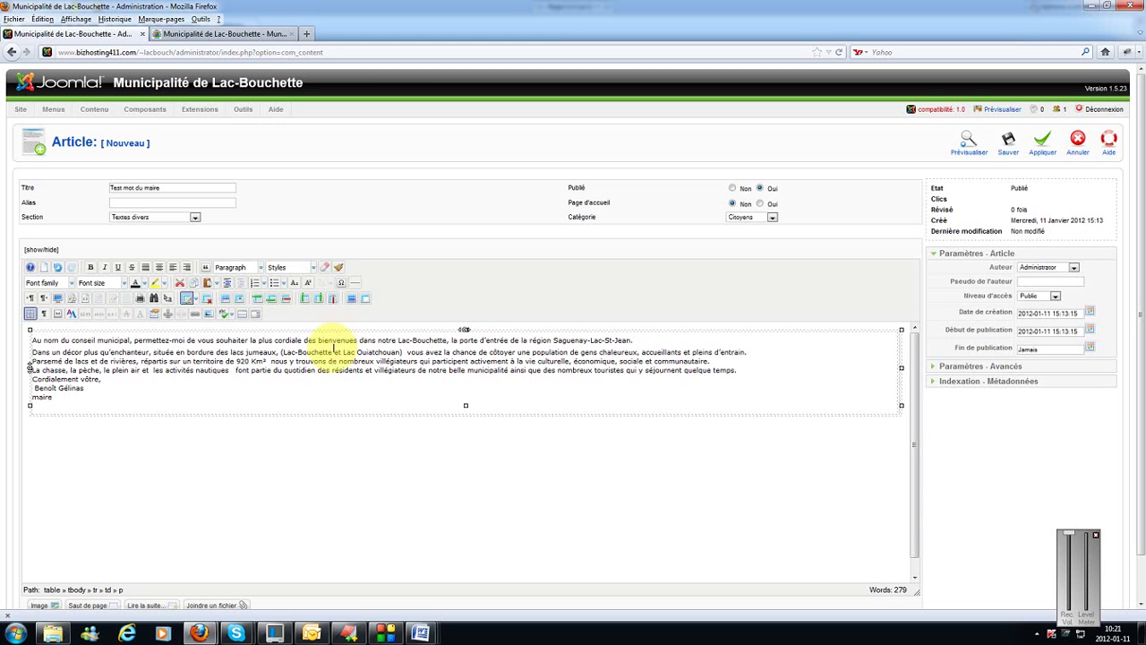
Examine the article's HTML source for the <p> and </p> tags enclosing the first two paragraphs in the table cell
left_click(85, 299)
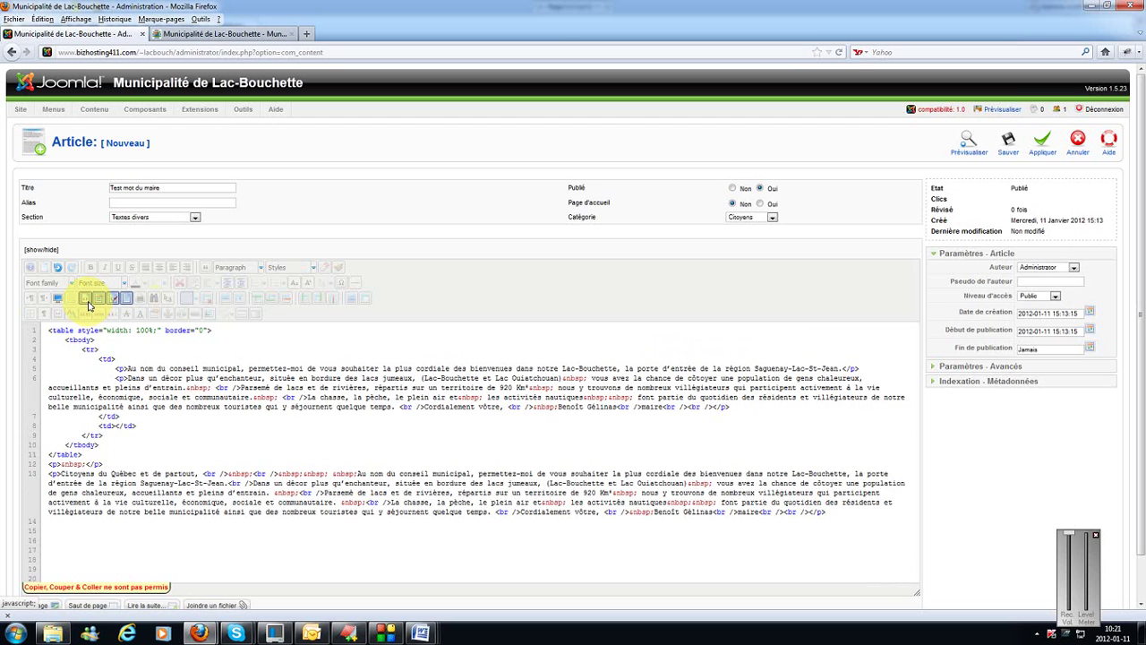
left_click(116, 368)
left_click_drag(115, 368, 128, 368)
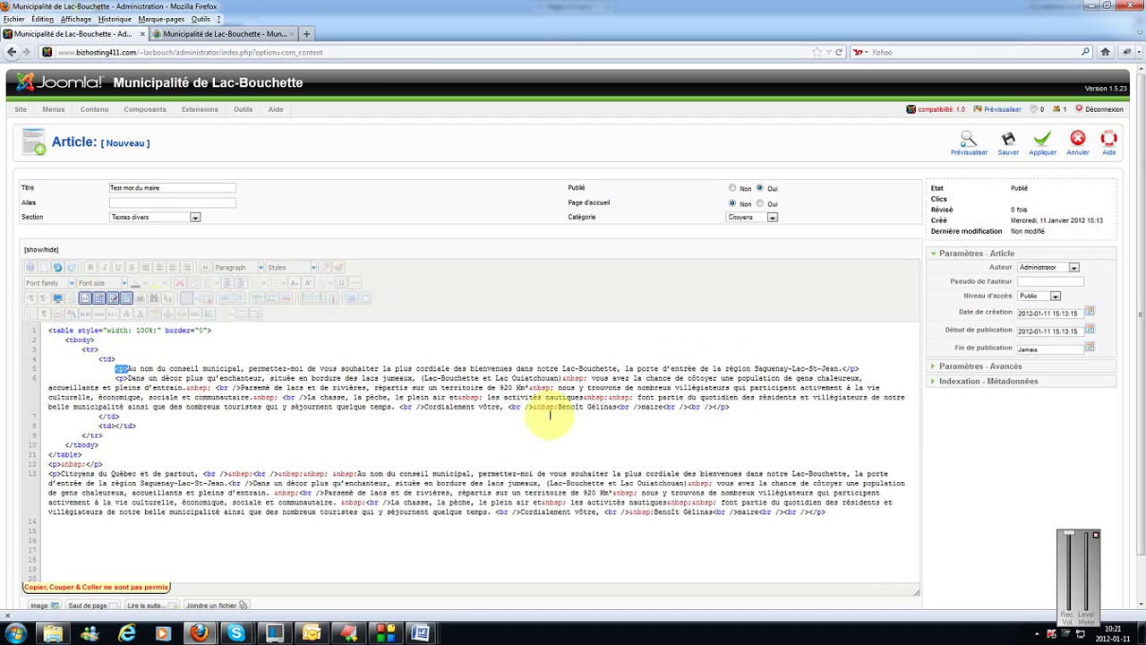
left_click(842, 368)
left_click_drag(841, 368, 857, 368)
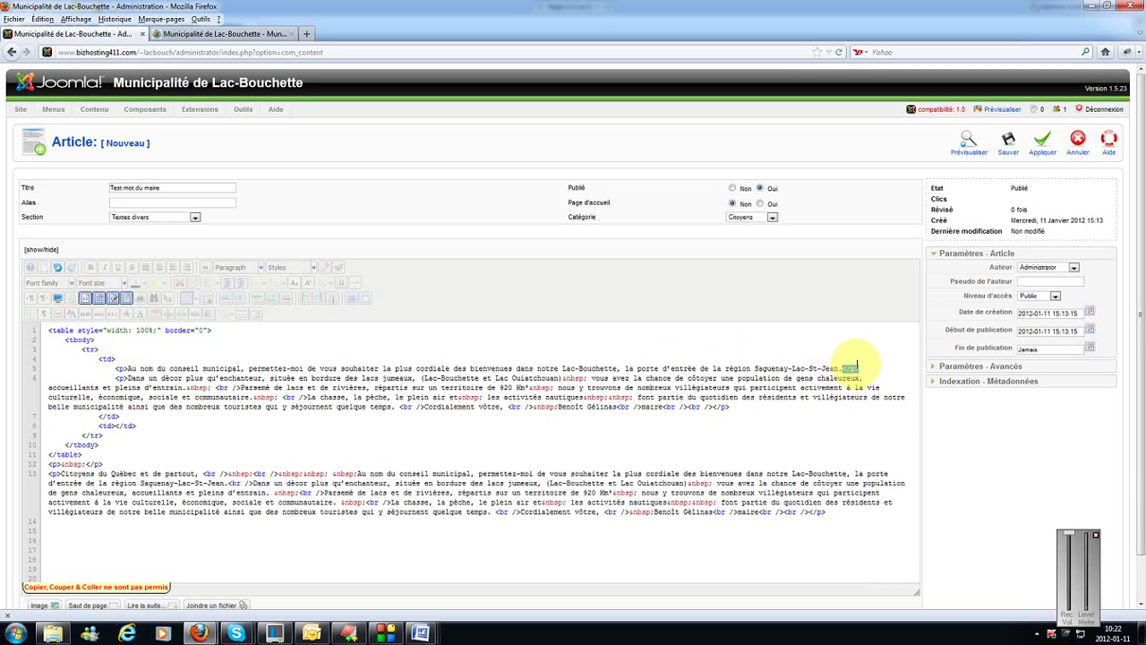
left_click(852, 368)
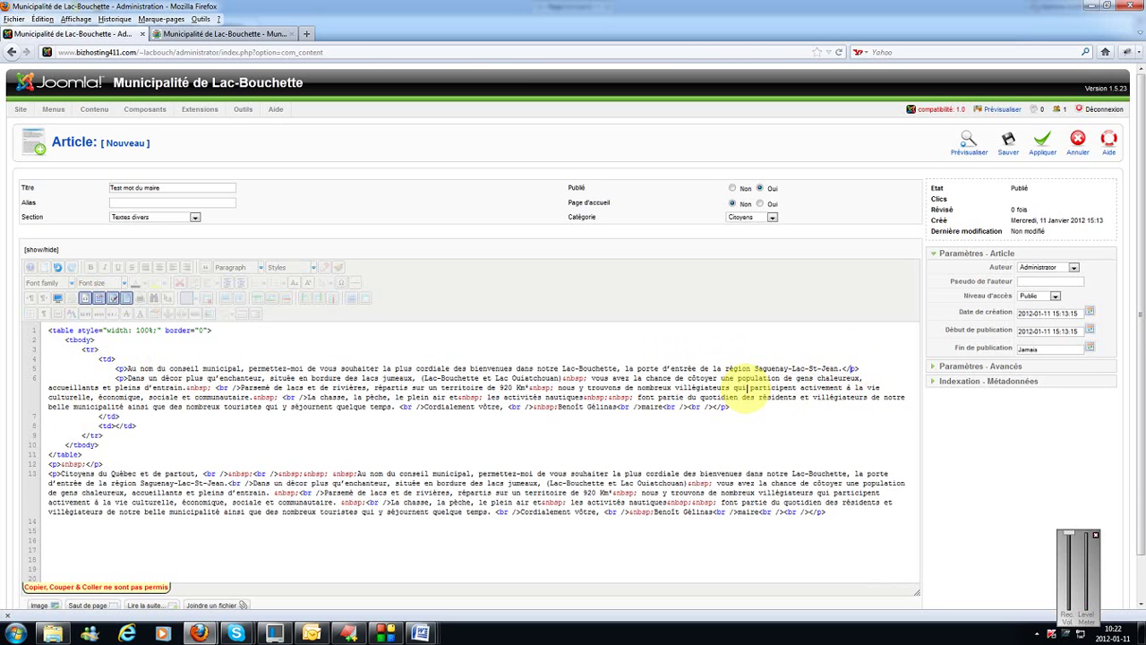
left_click(862, 368)
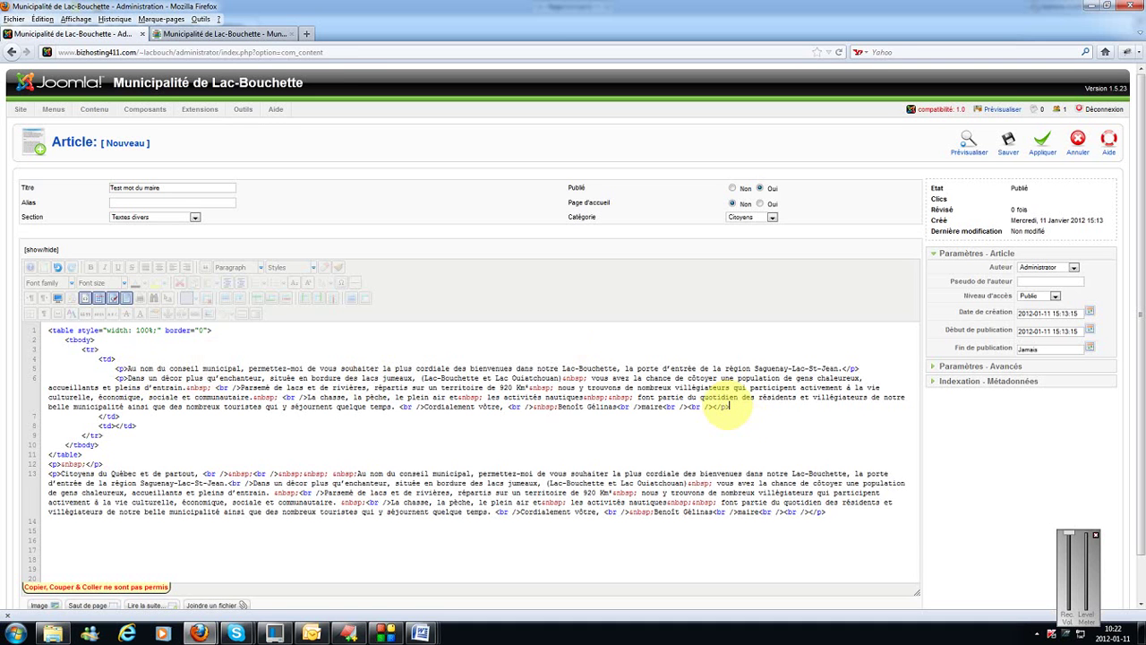
left_click(725, 408)
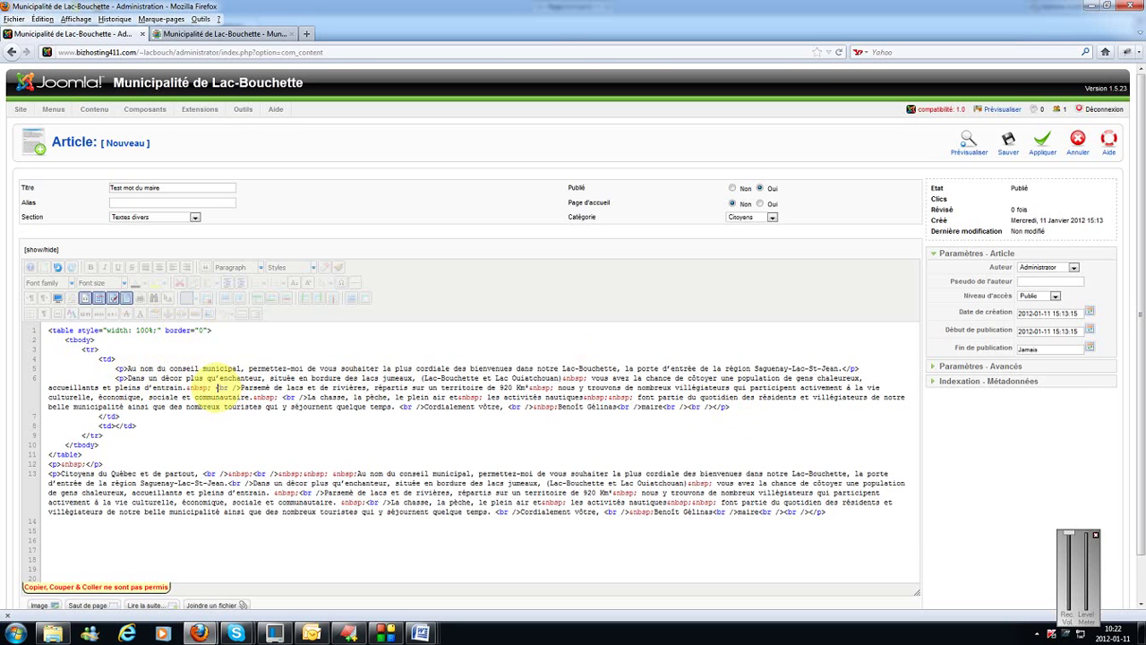
Examine the <br /> tag before "Parsemé de lacs" in the source and return to the visual editor
left_click_drag(217, 386, 238, 388)
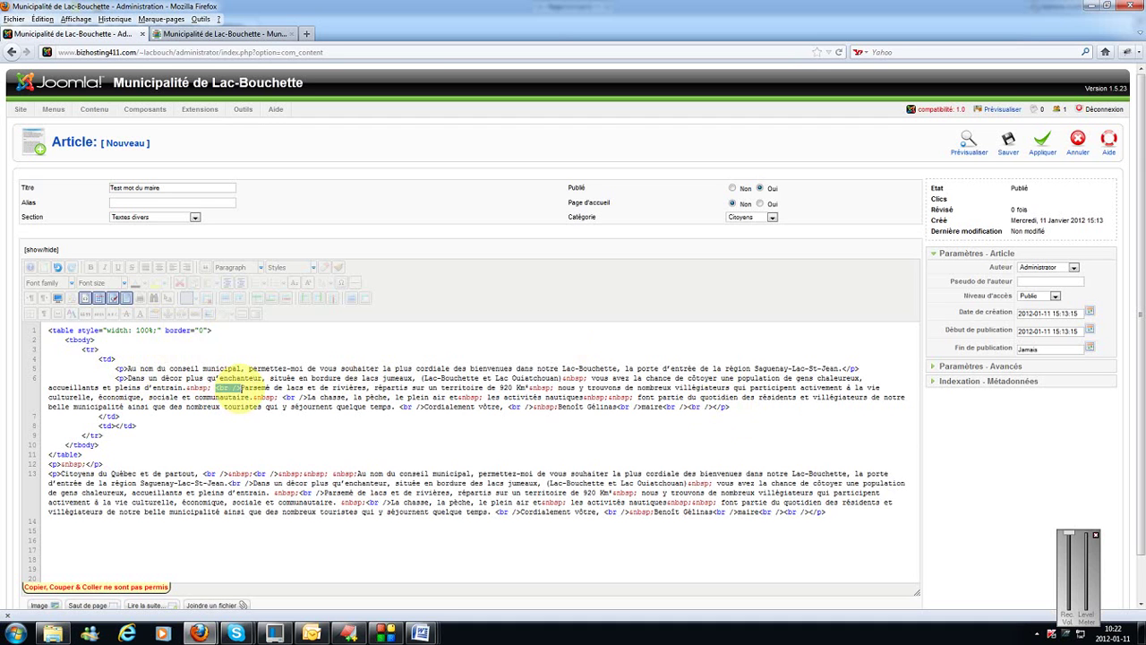
left_click(217, 388)
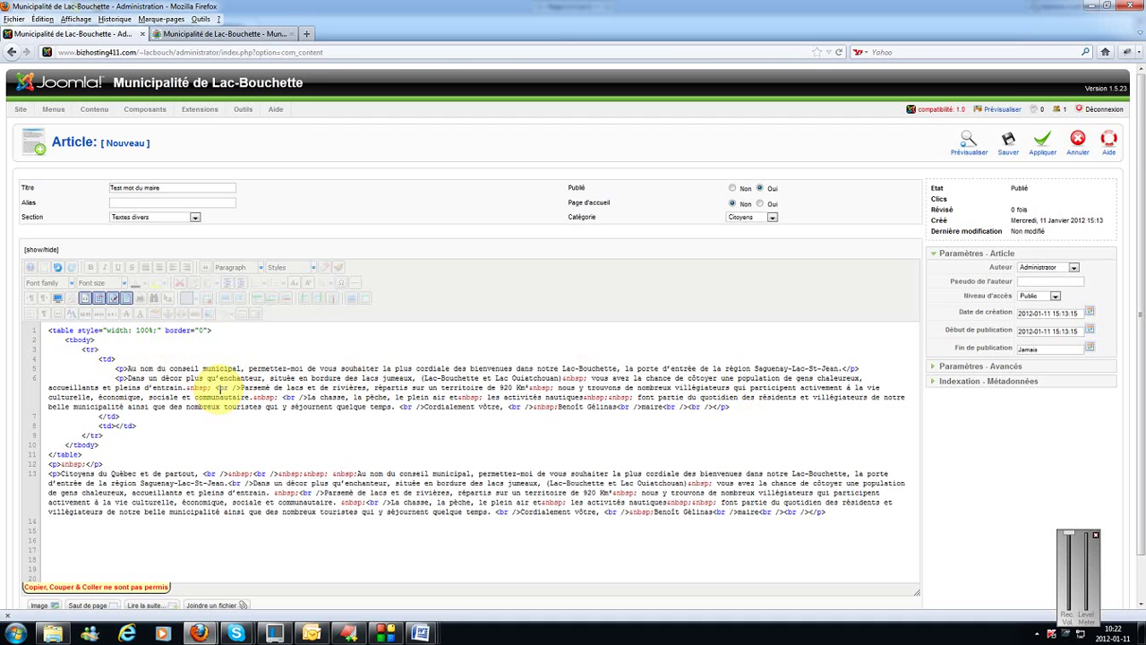
left_click_drag(218, 387, 241, 388)
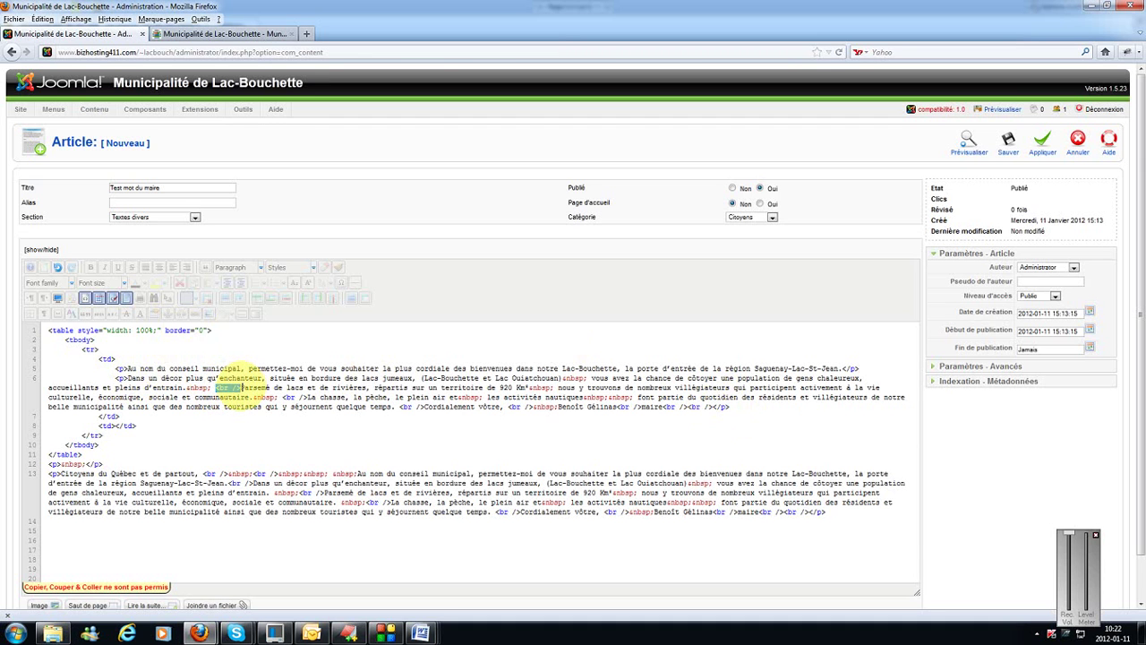
left_click(234, 388)
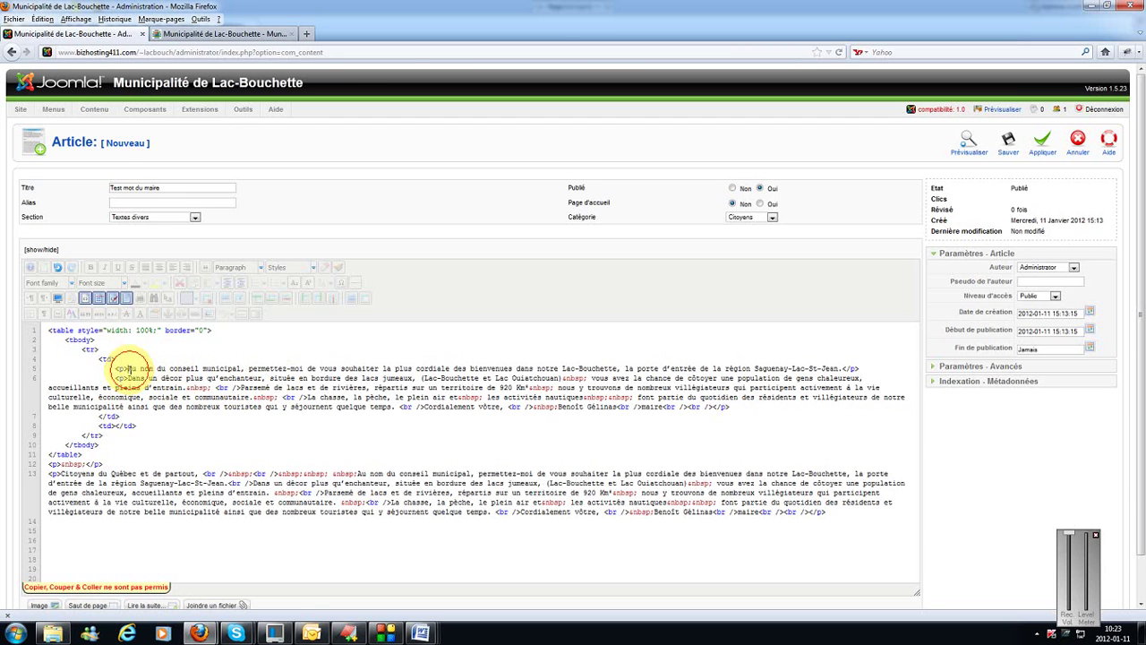
left_click(86, 299)
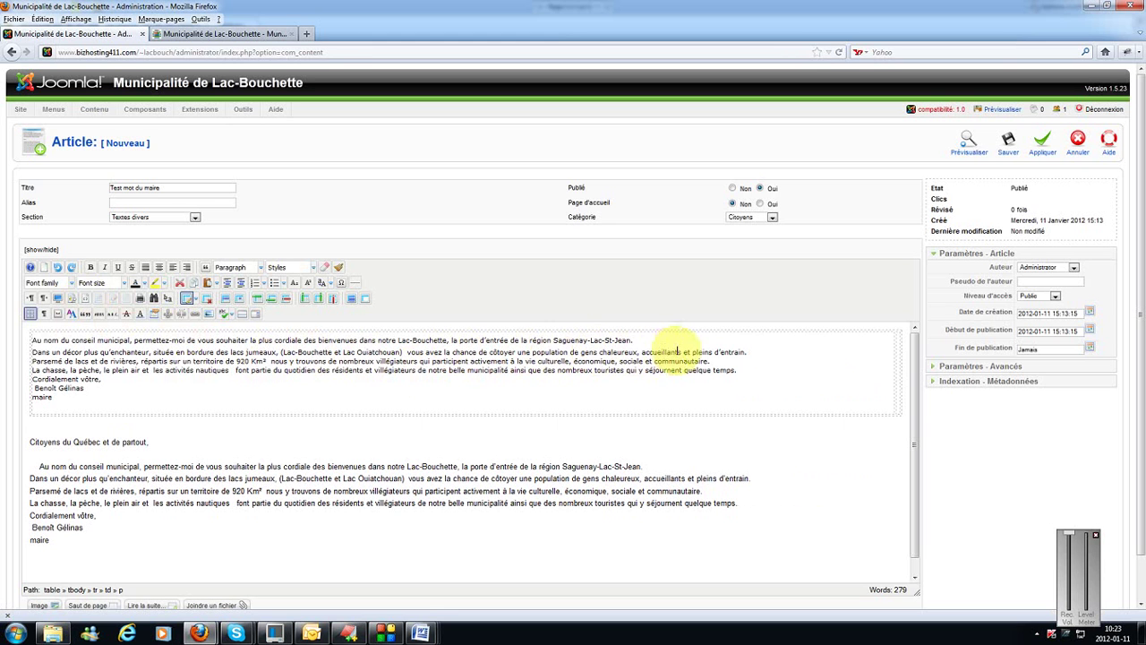
Replace the line break after "pleins d'entrain." in the table cell with a paragraph break
left_click(751, 353)
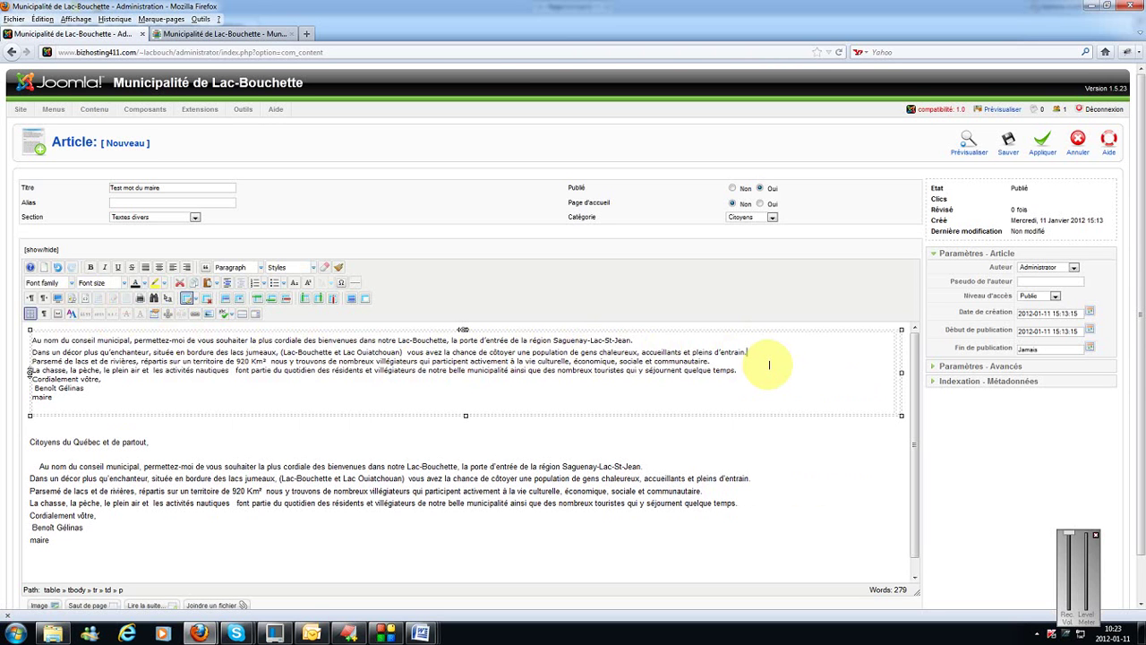
key("Delete")
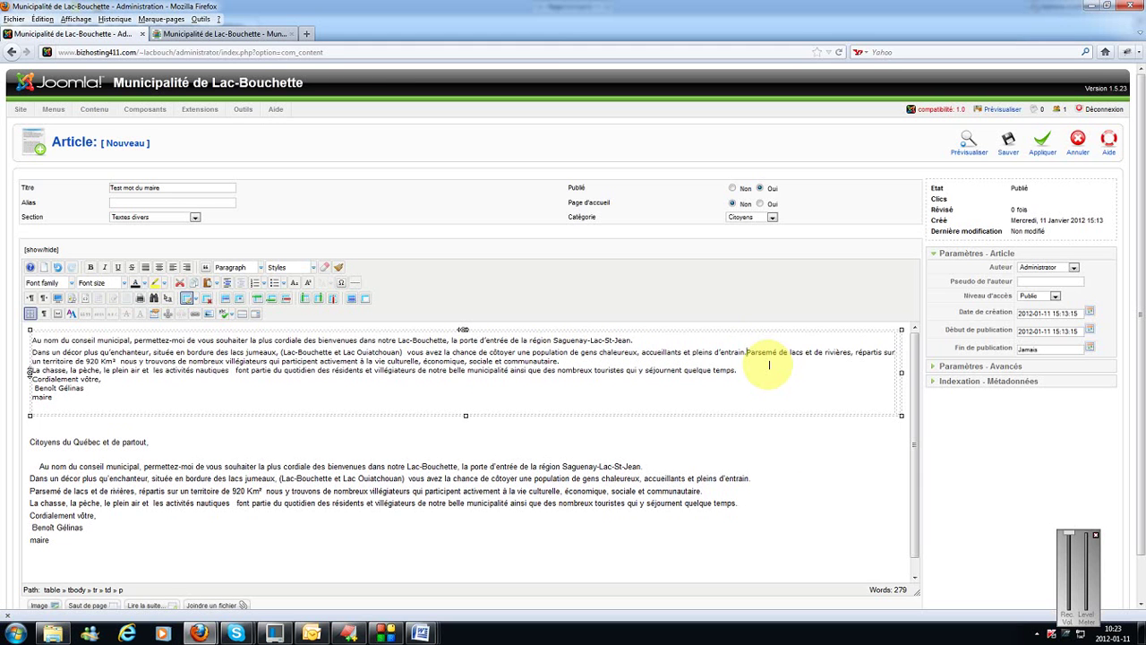
key("Return")
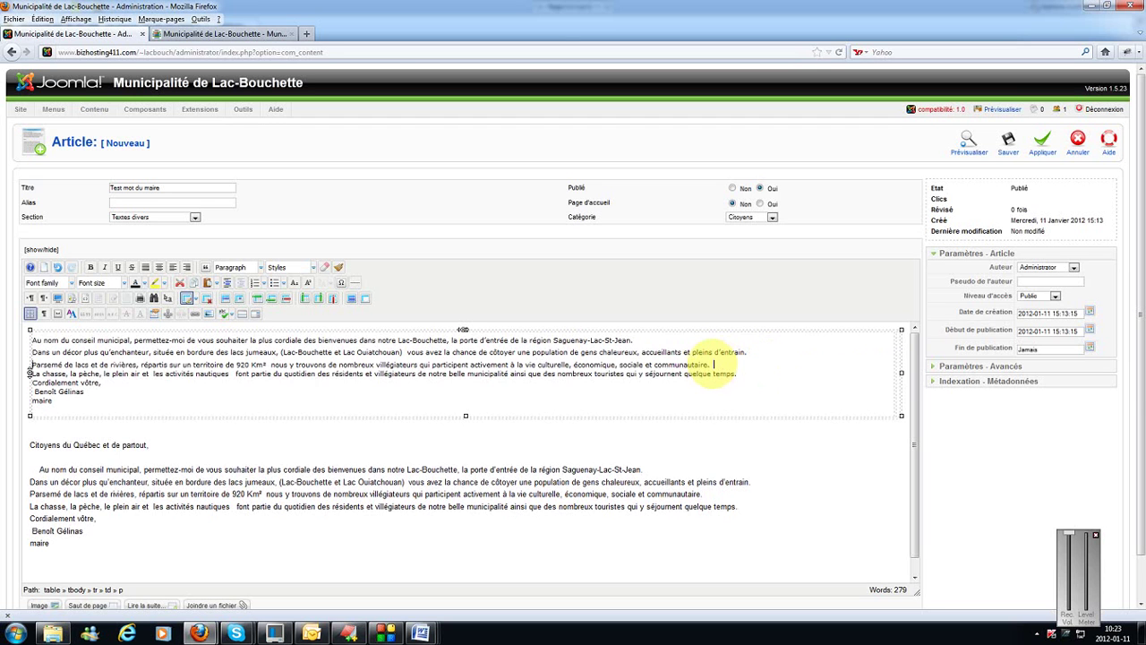
Replace the line breaks after "communautaire." and "quelque temps." in the table cell with paragraph breaks
left_click(710, 365)
left_click(710, 366)
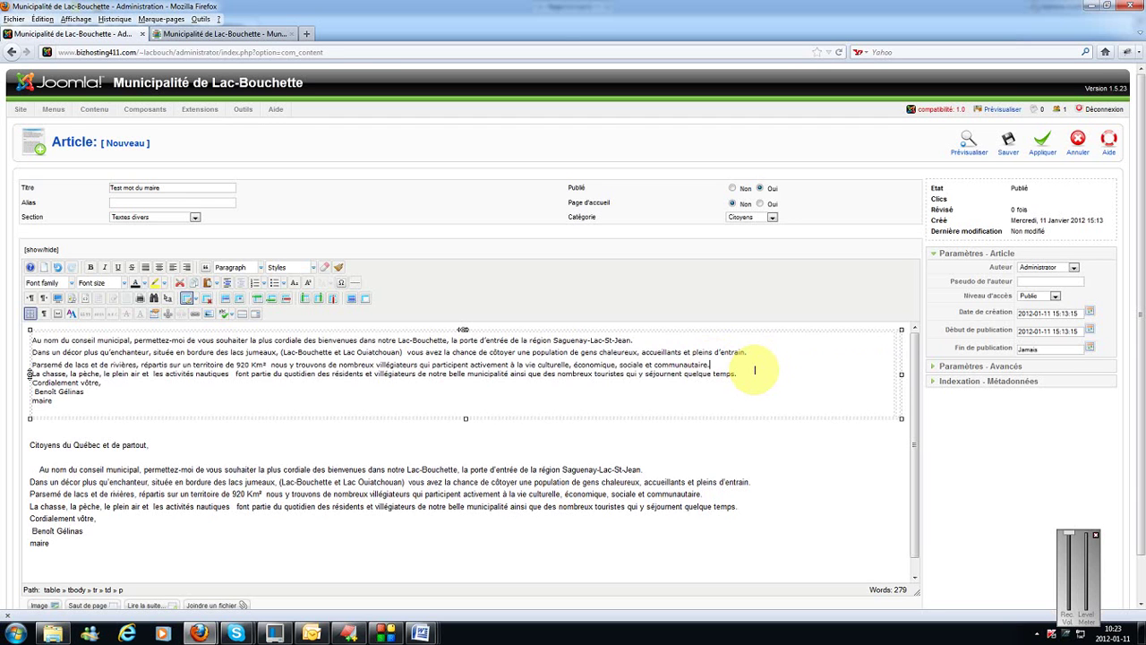
key("Delete")
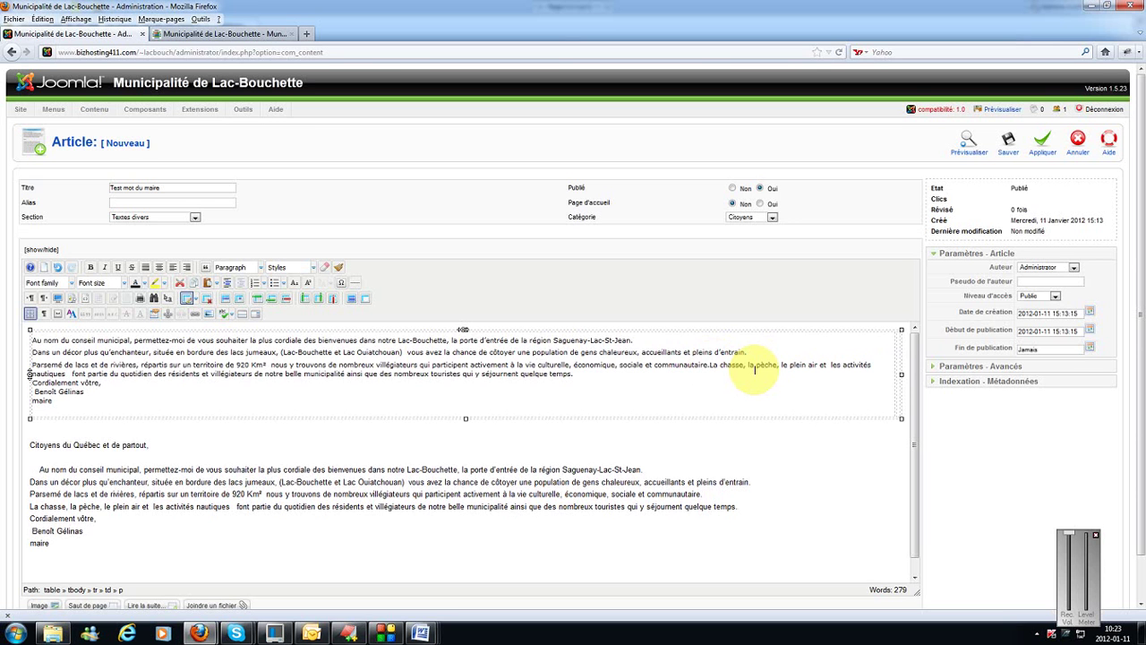
key("Return")
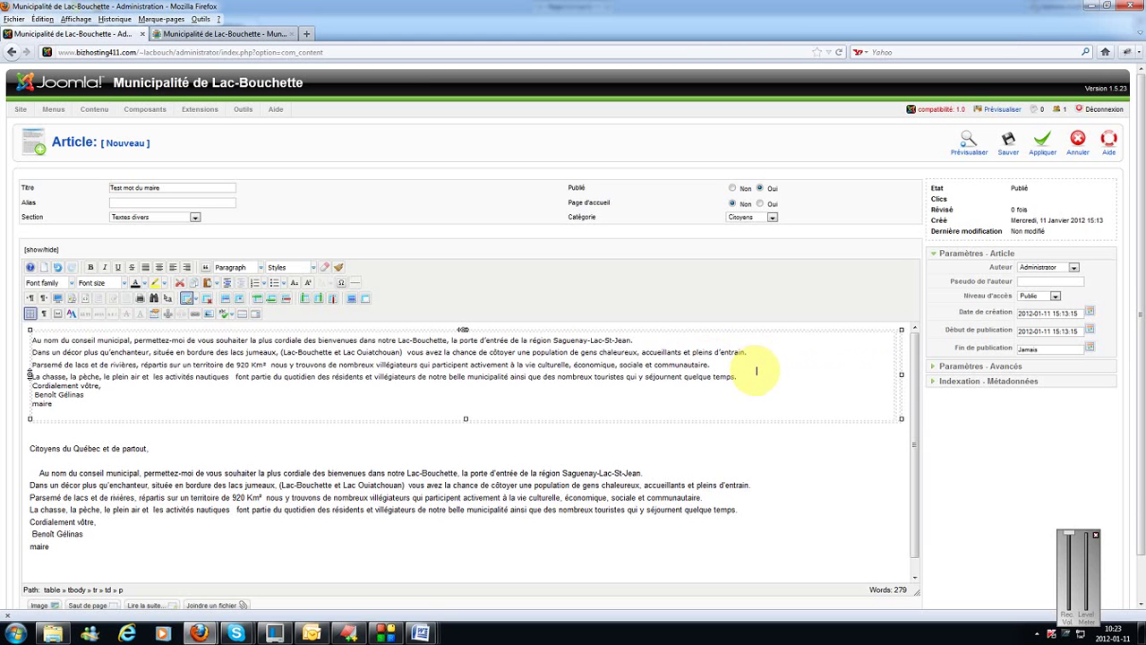
left_click(742, 376)
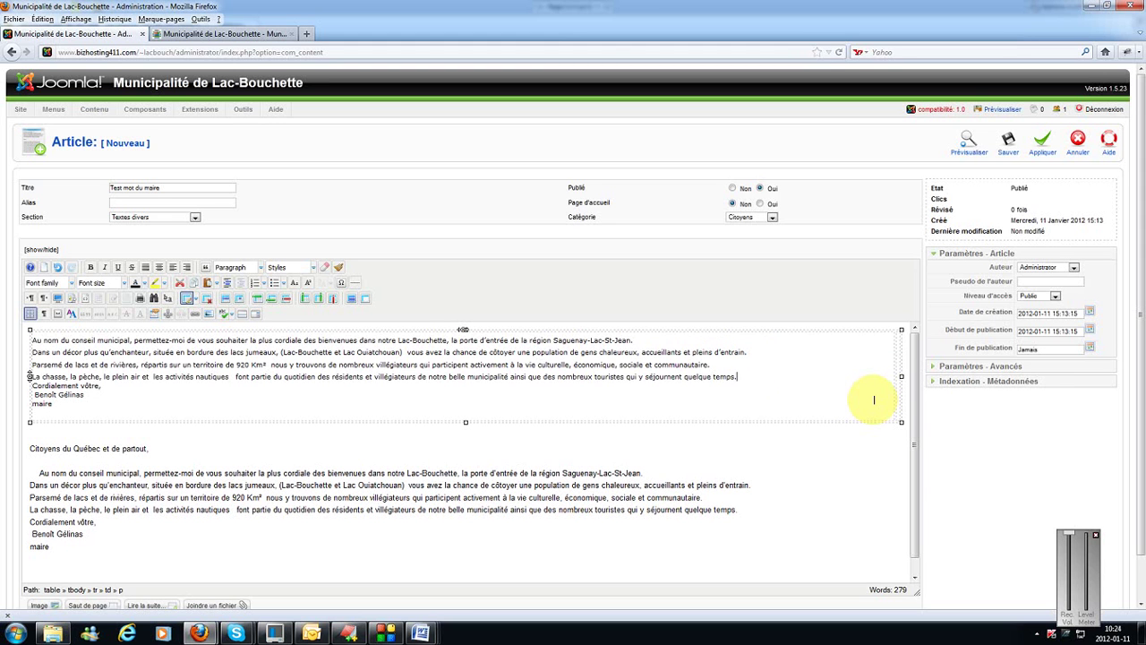
key("Delete")
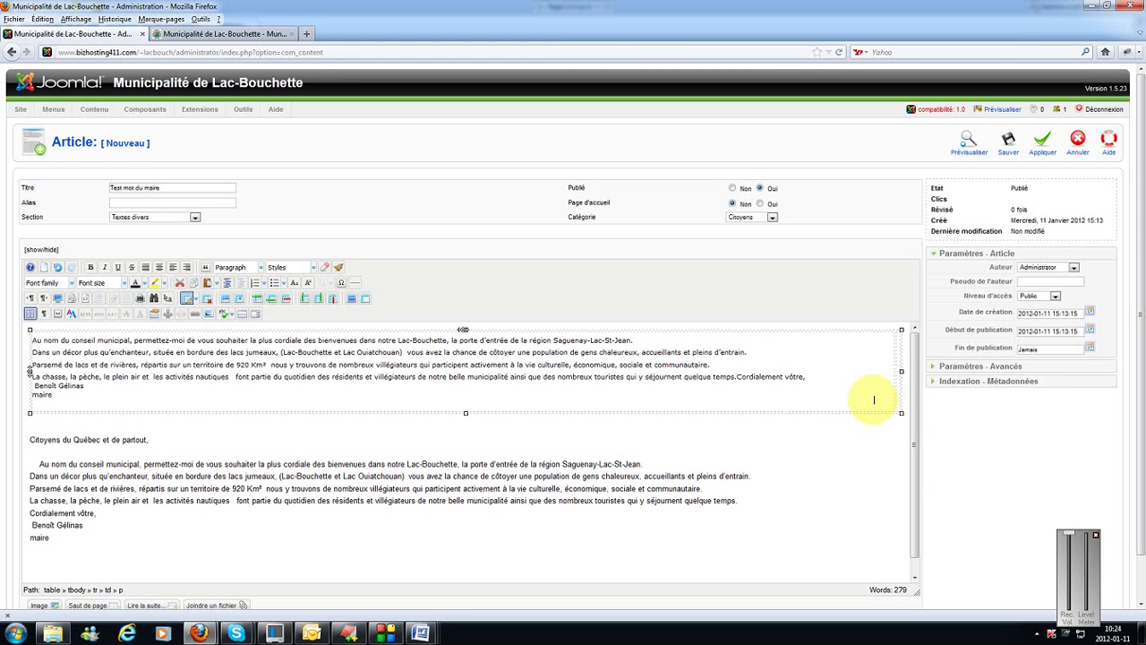
key("Return")
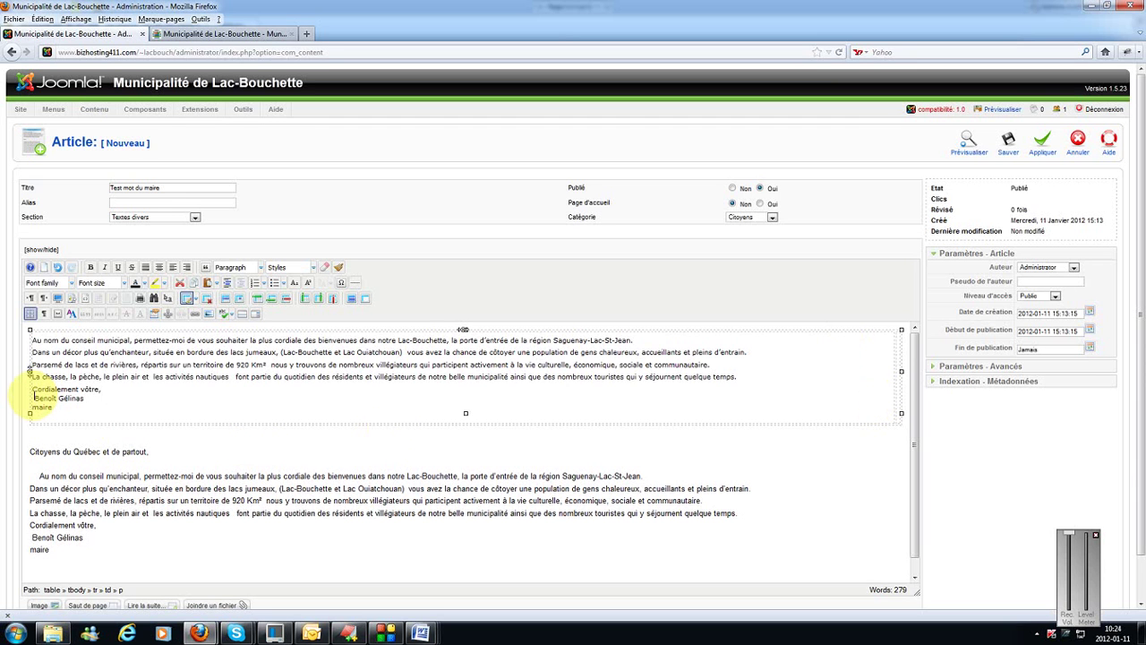
Replace the line break after "Cordialement vôtre," in the table cell with a paragraph break and remove the space before the mayor's name
left_click(103, 391)
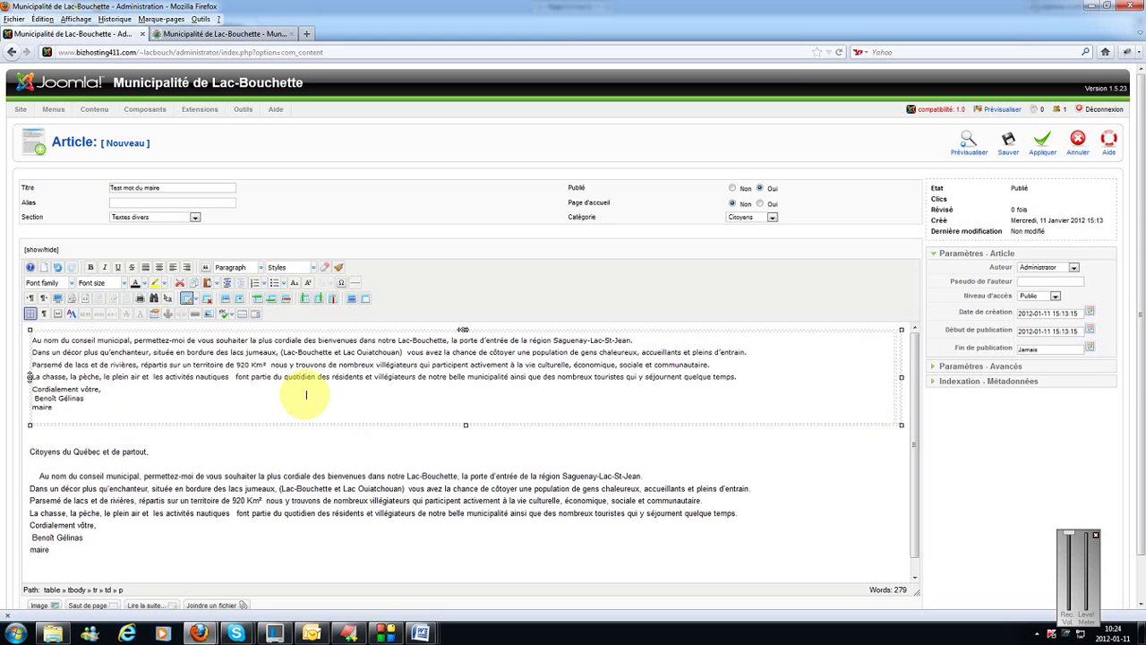
key("Delete")
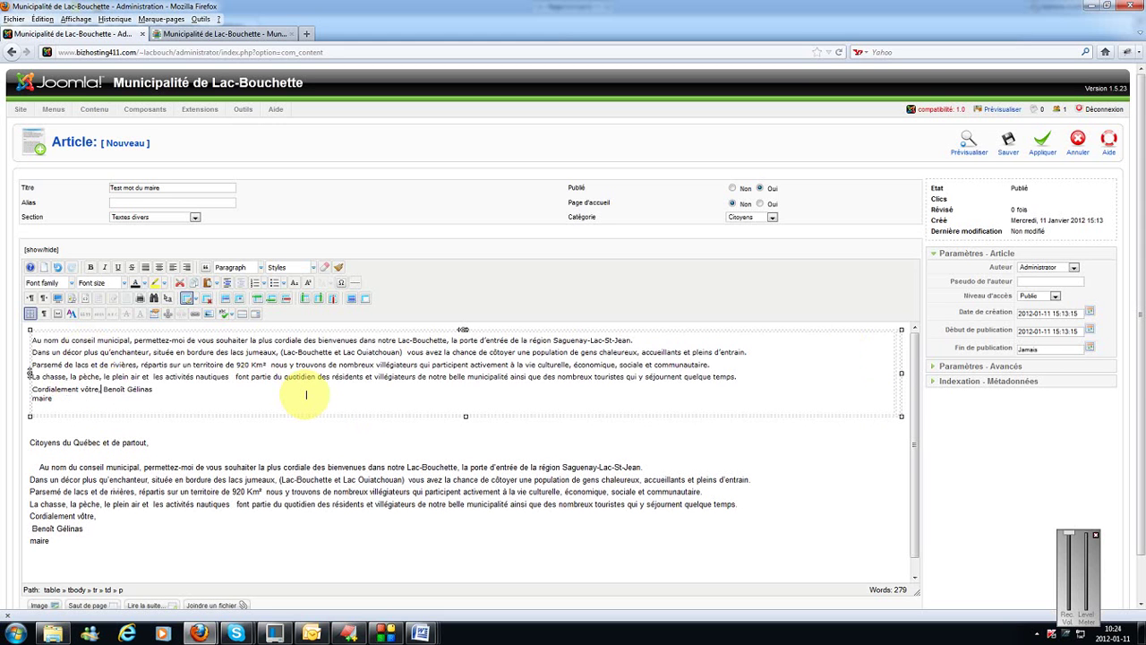
key("Delete")
key("Return")
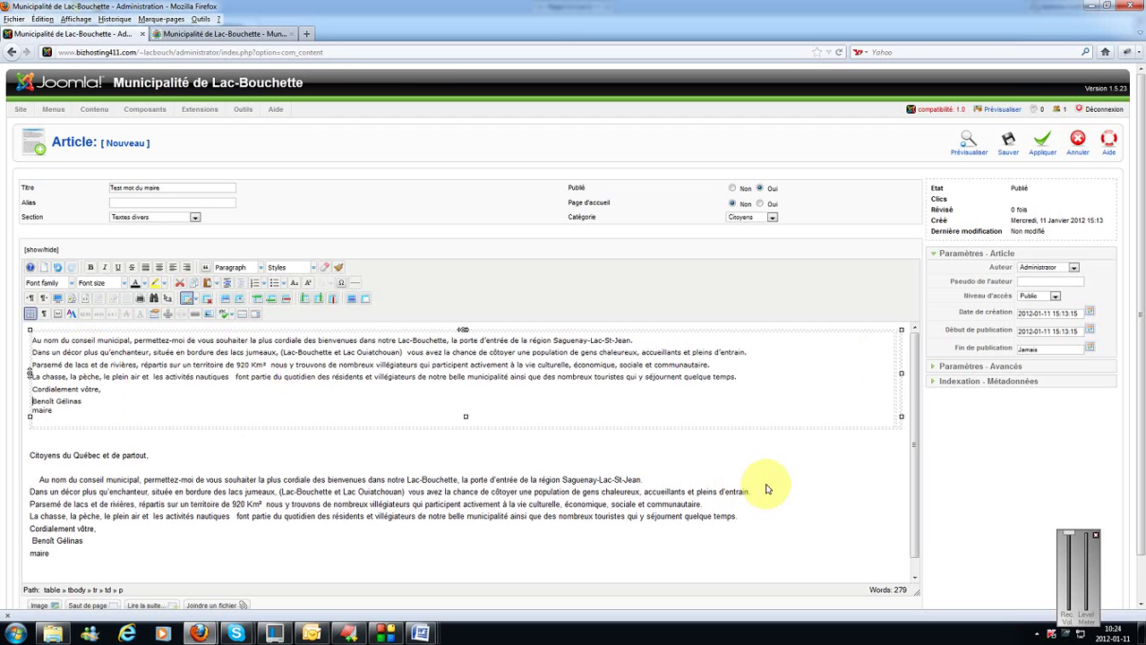
Delete the duplicate letter text below the table, from "Citoyens du Québec et de partout," through "maire"
left_click_drag(71, 561, 27, 464)
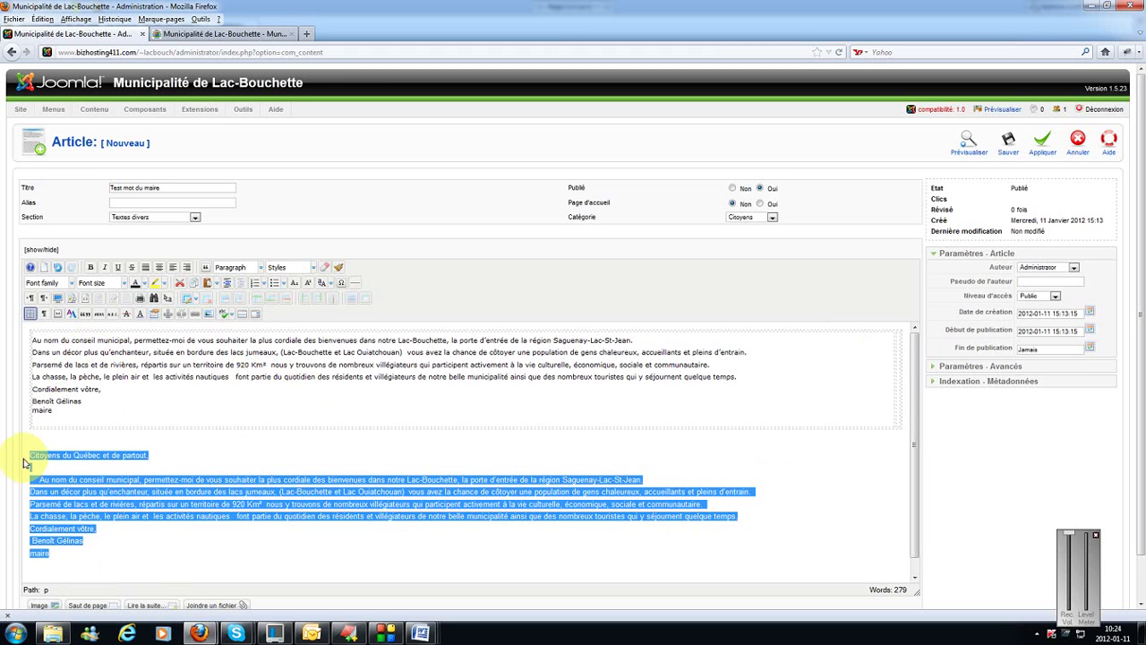
key("Delete")
left_click(130, 341)
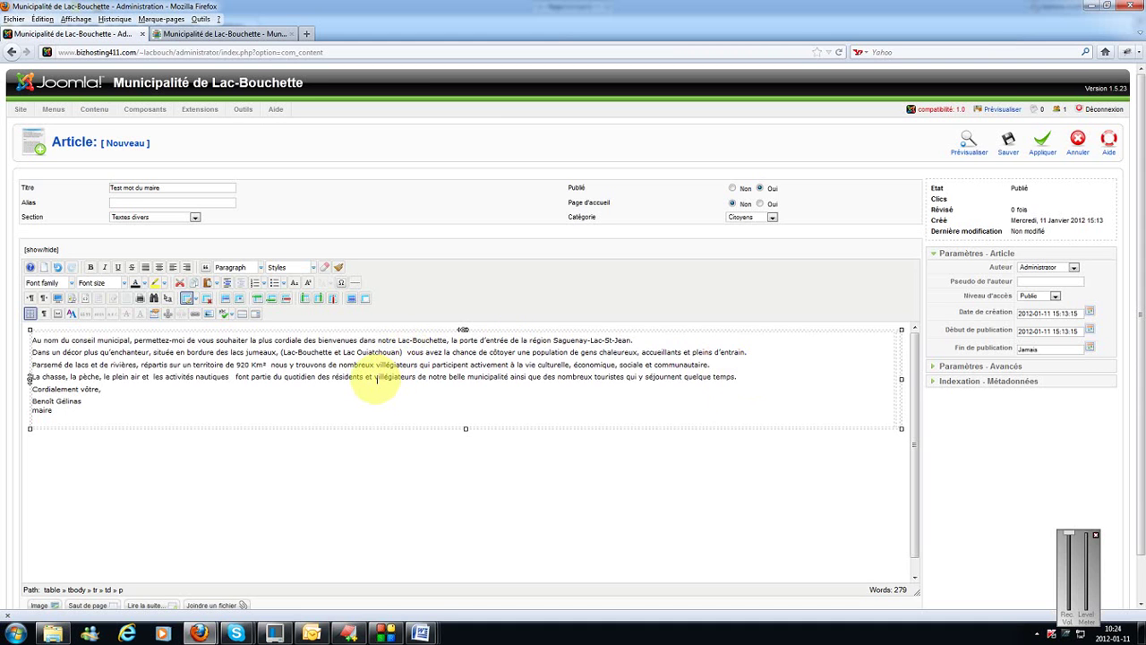
Try a line break before "villégiateurs" in the paragraph starting "La chasse, la pêche" and undo it
left_click(375, 377)
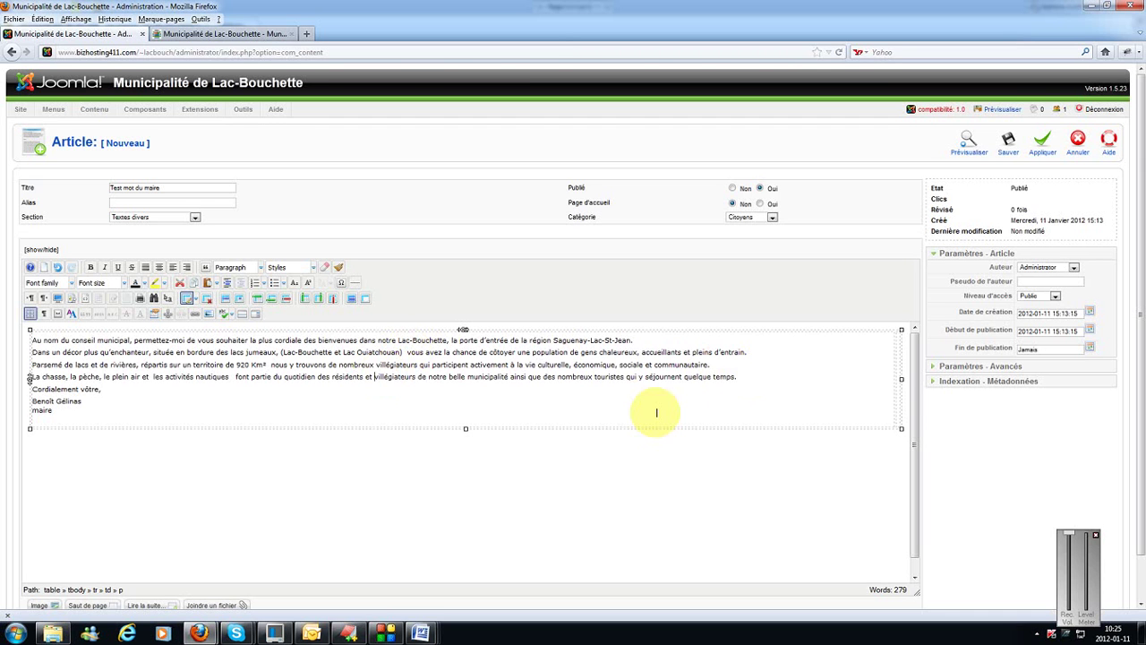
key("shift+Return")
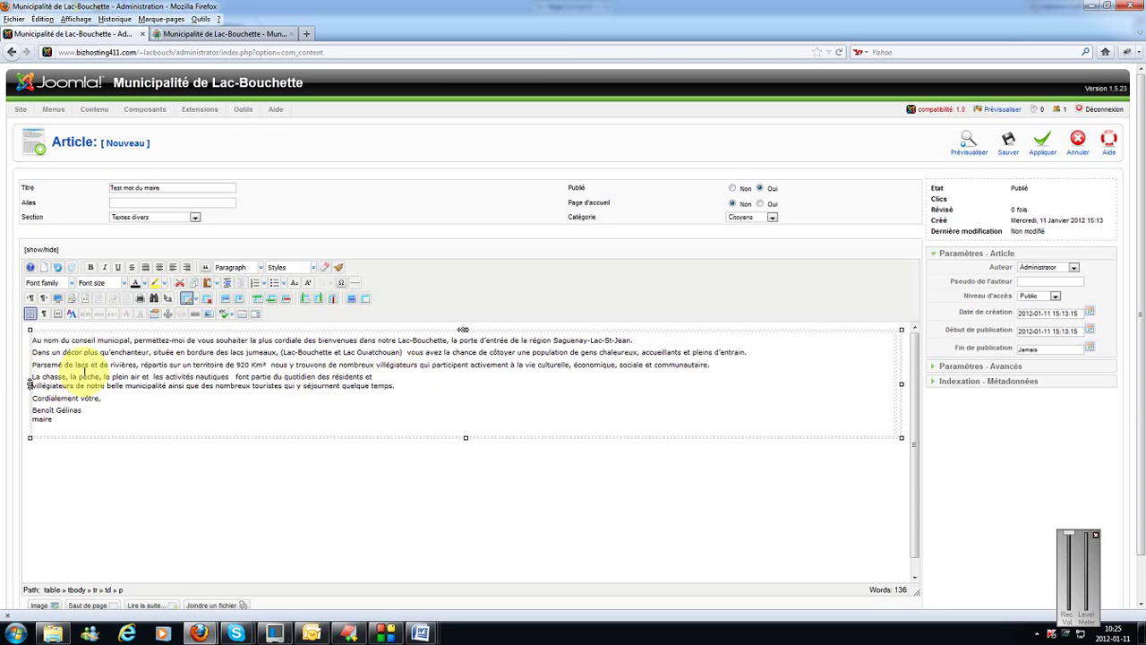
key("ctrl+z")
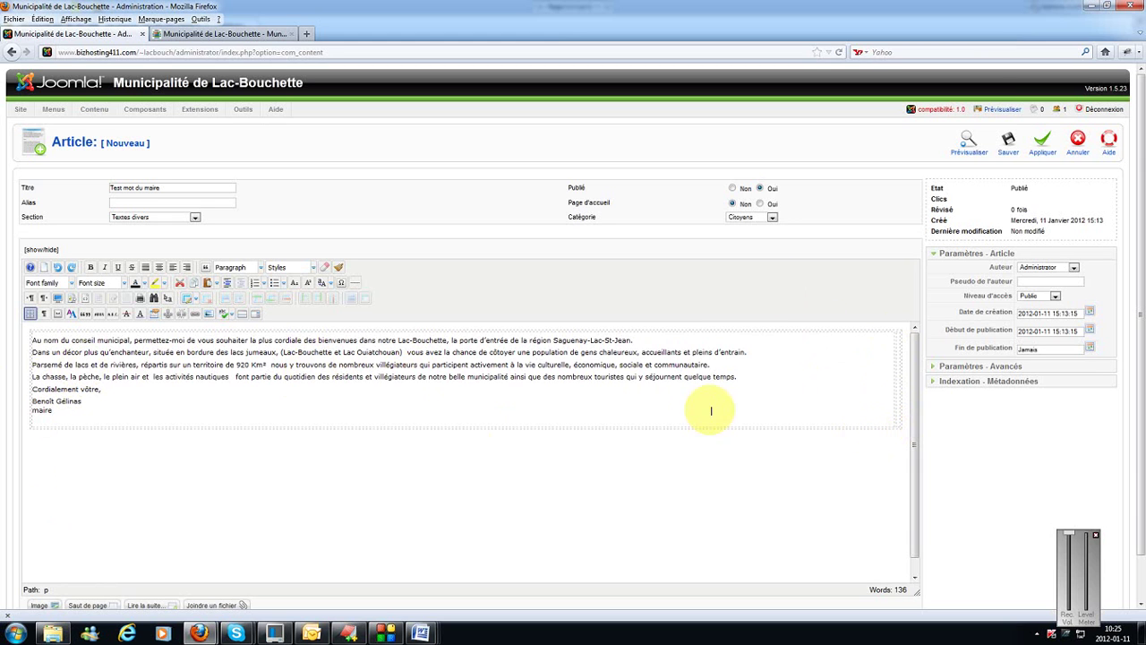
Open the image manager for the table's empty second-column cell
left_click(897, 376)
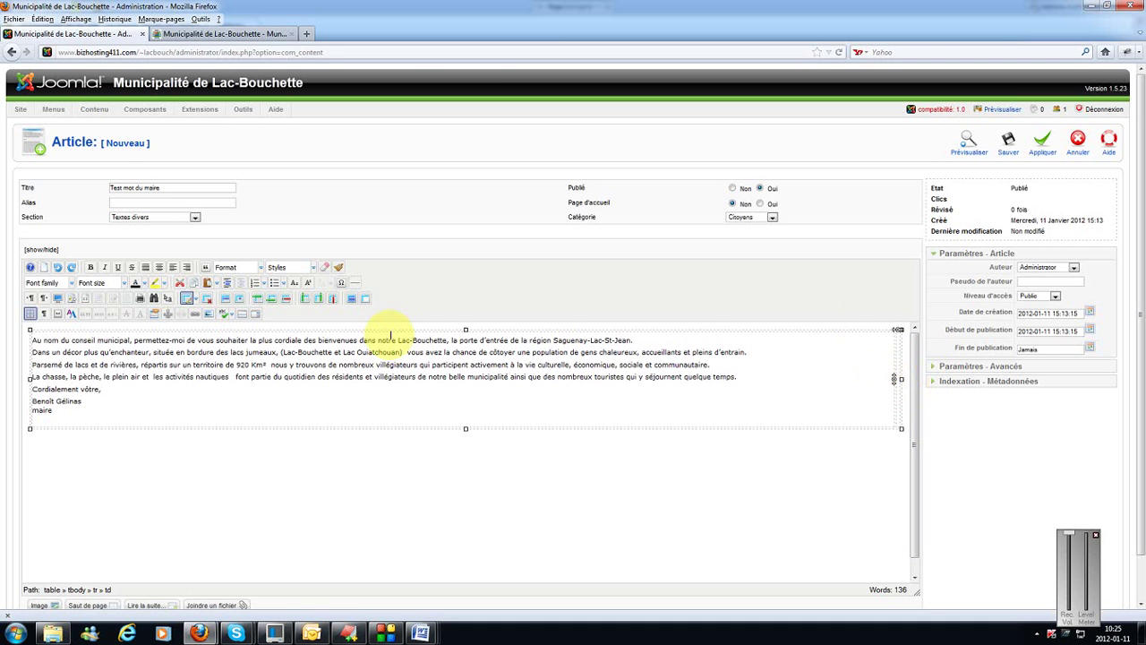
left_click(210, 321)
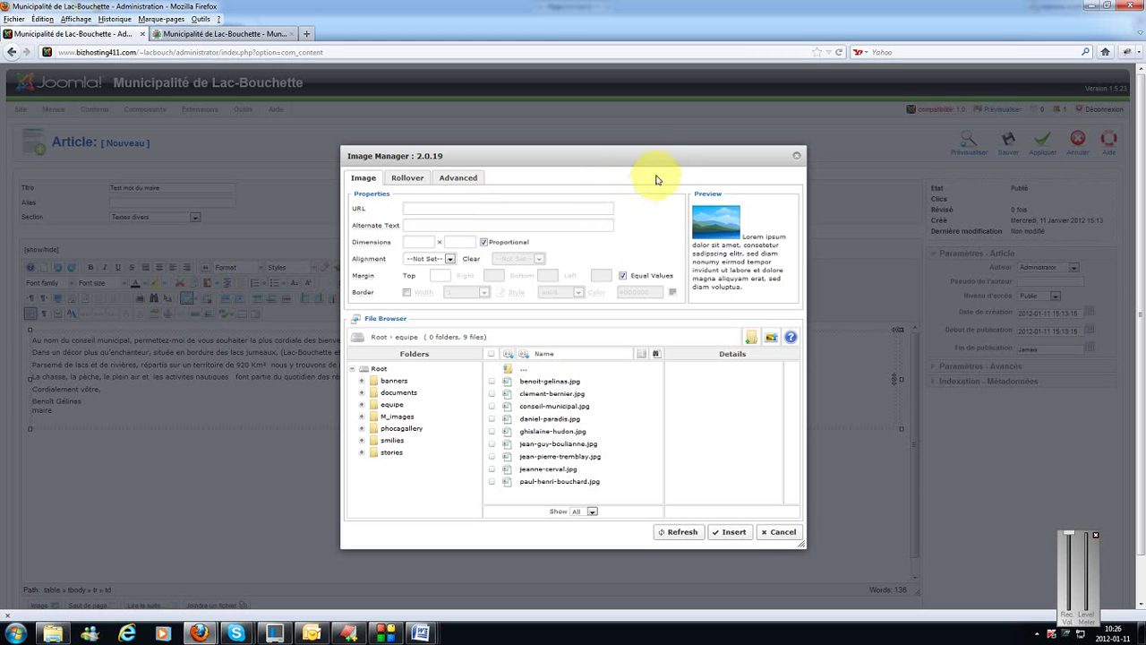
left_click(773, 341)
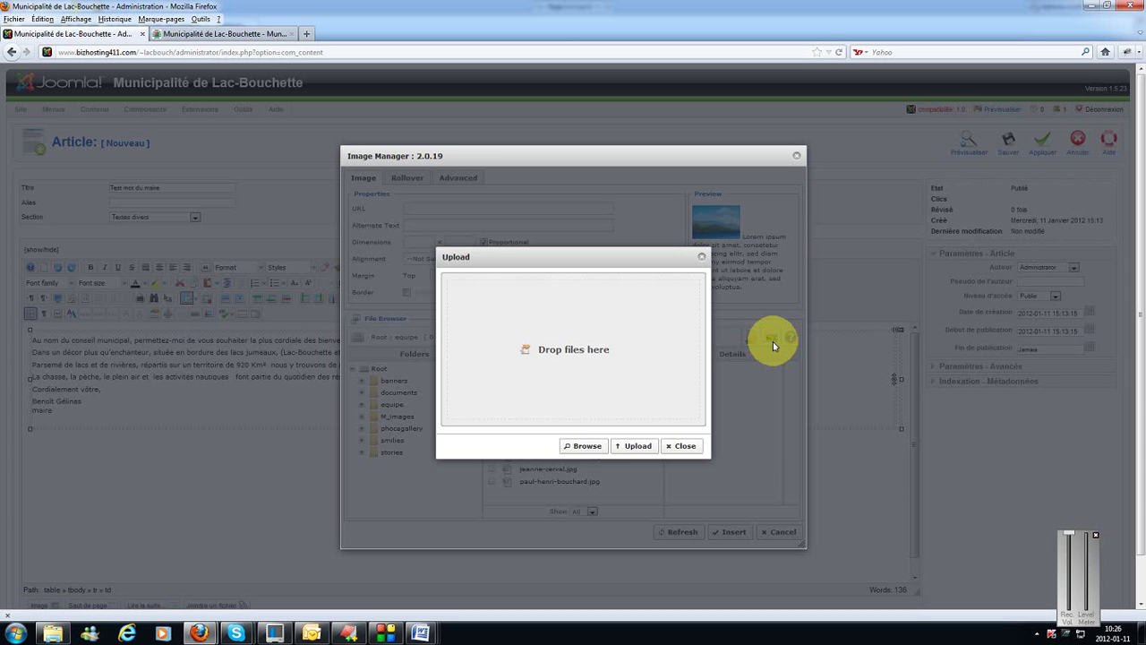
left_click(582, 446)
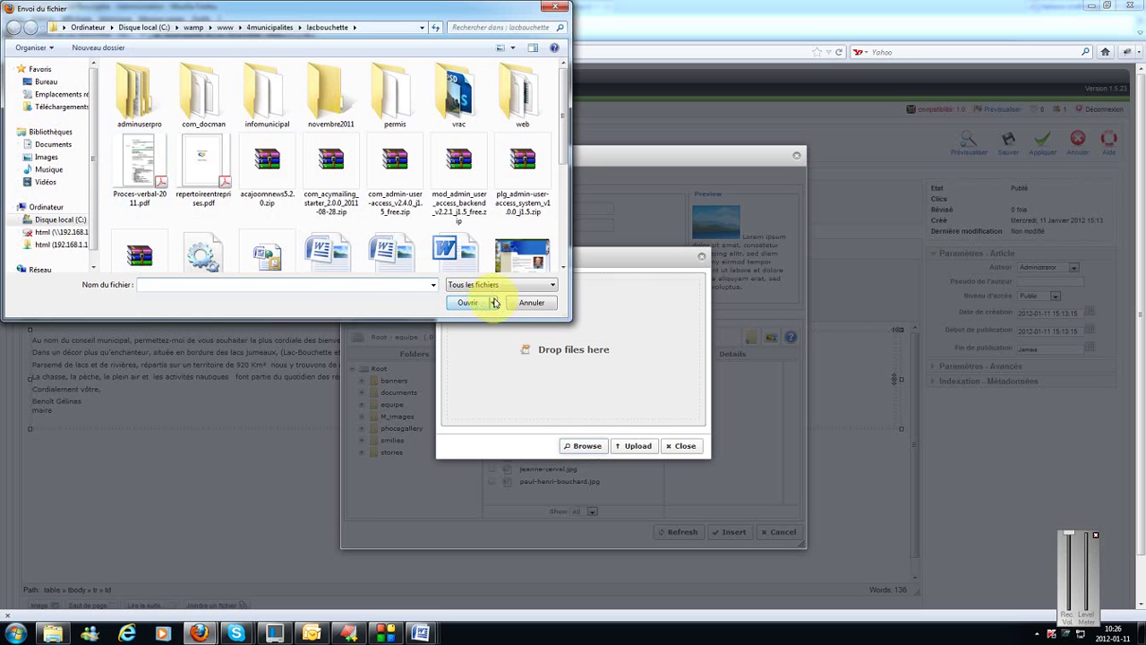
left_click(531, 303)
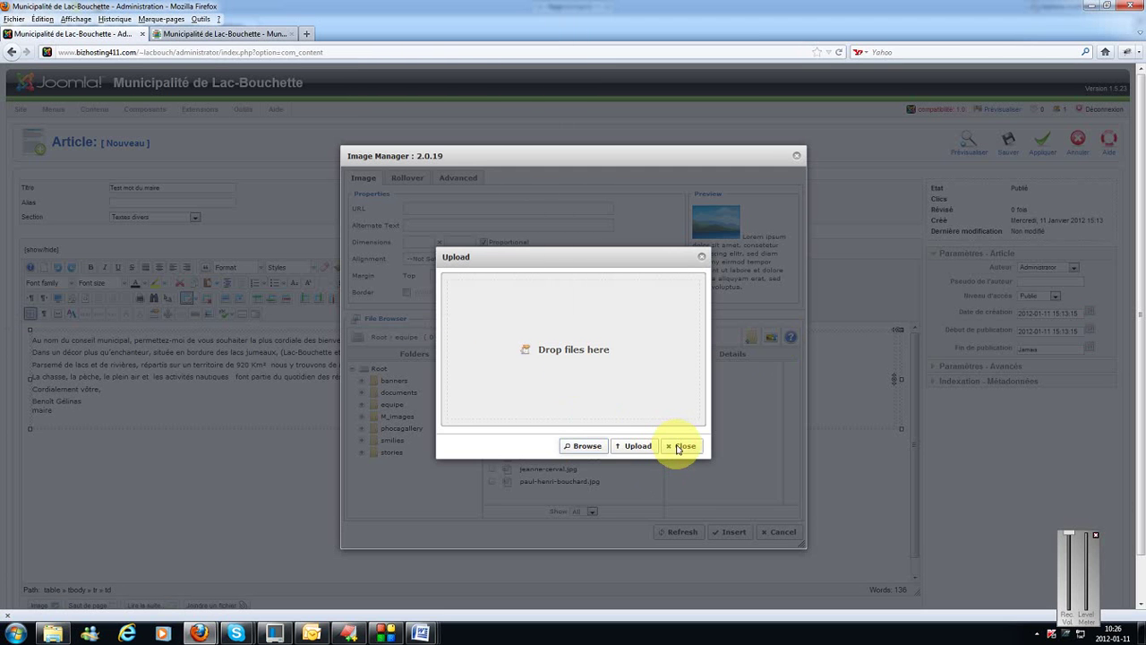
left_click(701, 257)
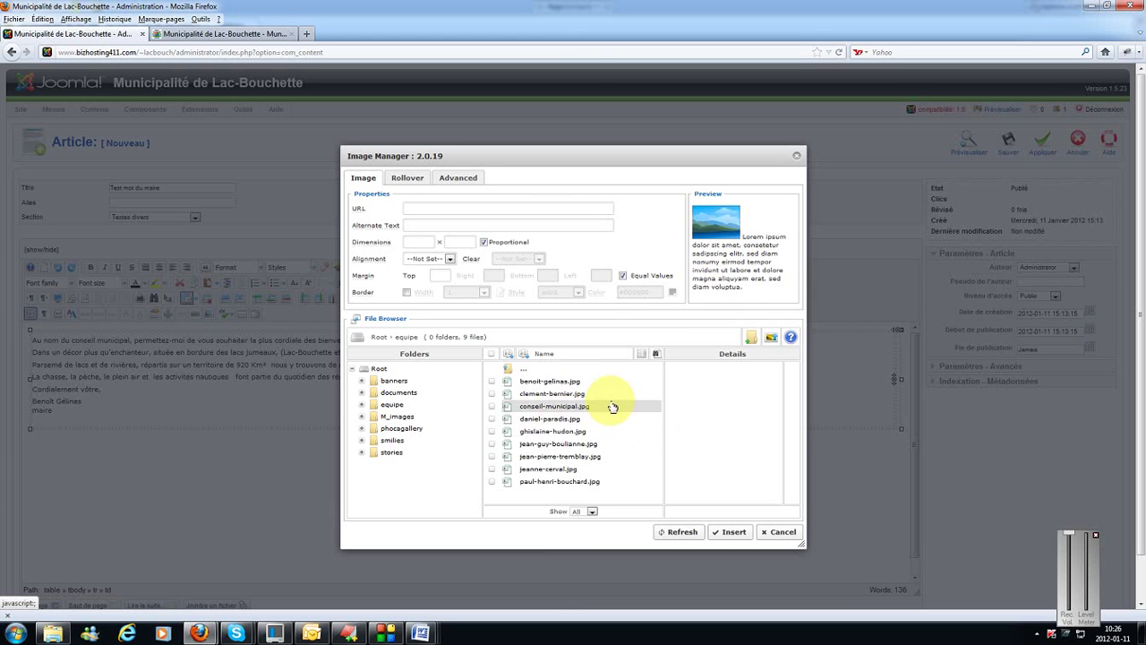
Insert the mayor's portrait from the equipe folder into the second-column cell with the class img-dec
left_click(539, 383)
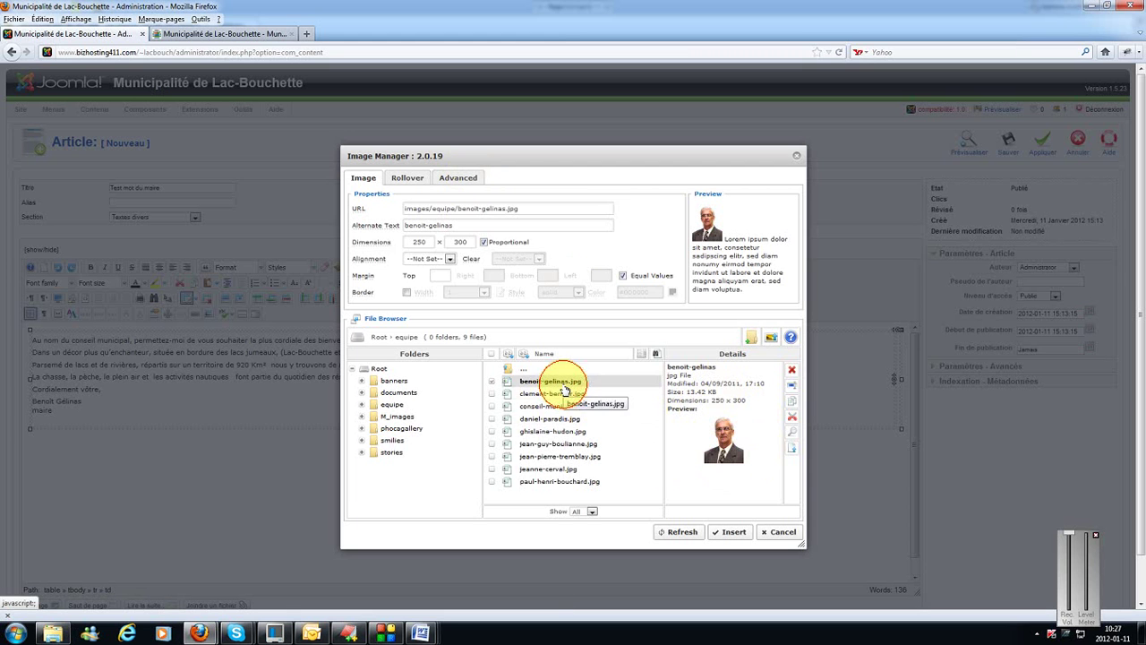
left_click(466, 180)
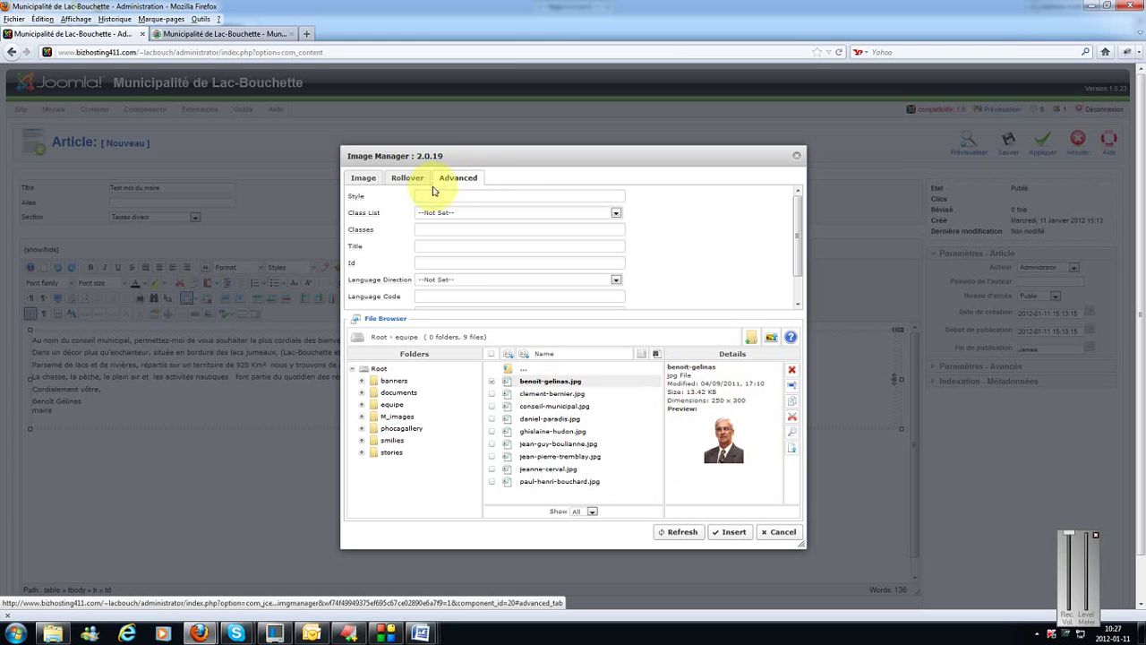
left_click(616, 213)
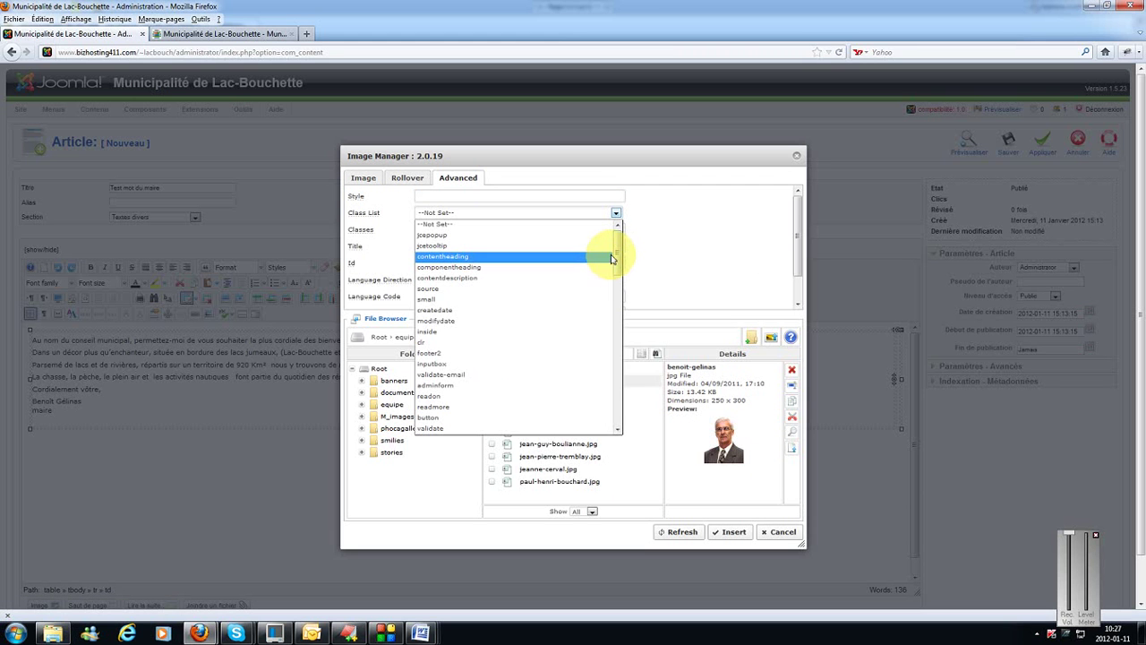
left_click_drag(616, 258, 593, 440)
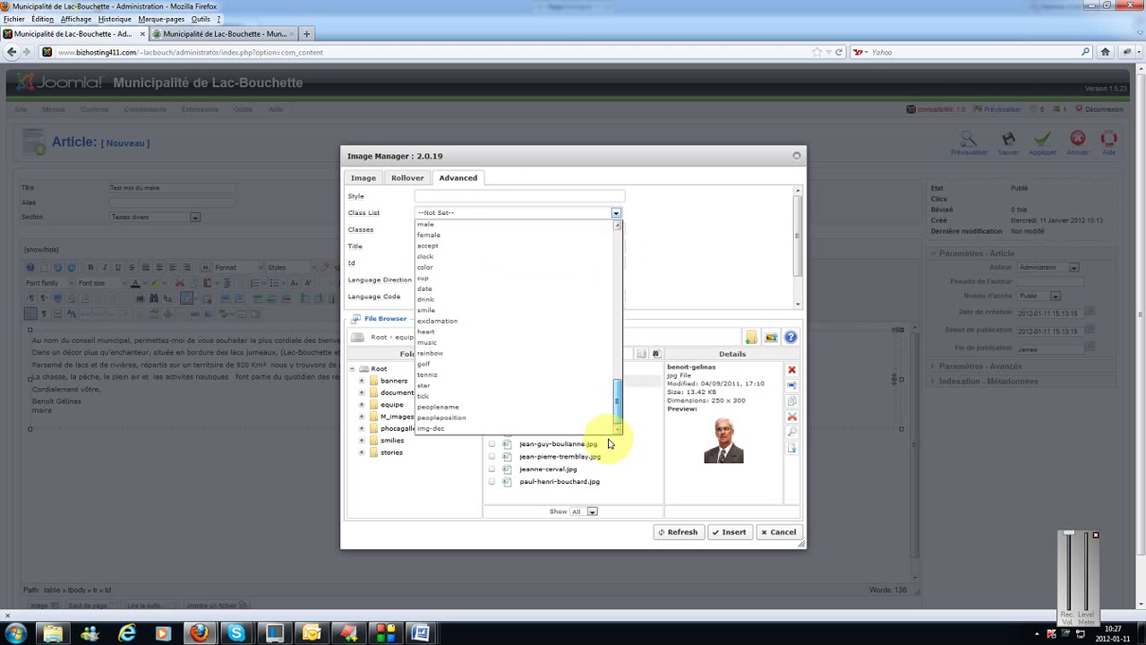
left_click(455, 430)
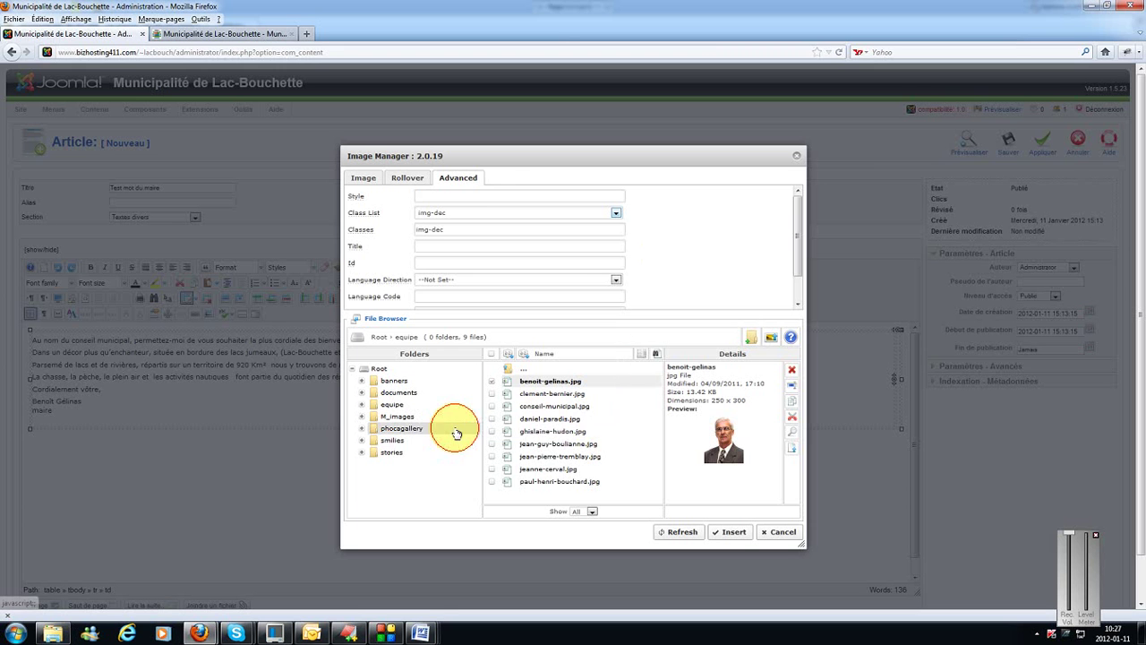
left_click(732, 533)
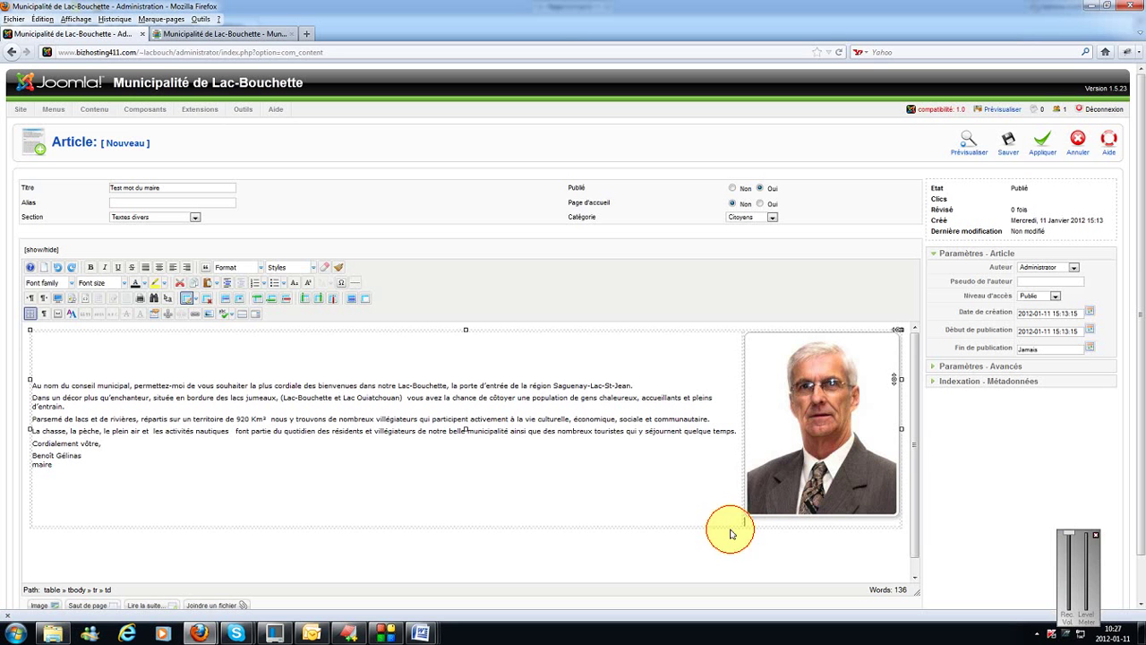